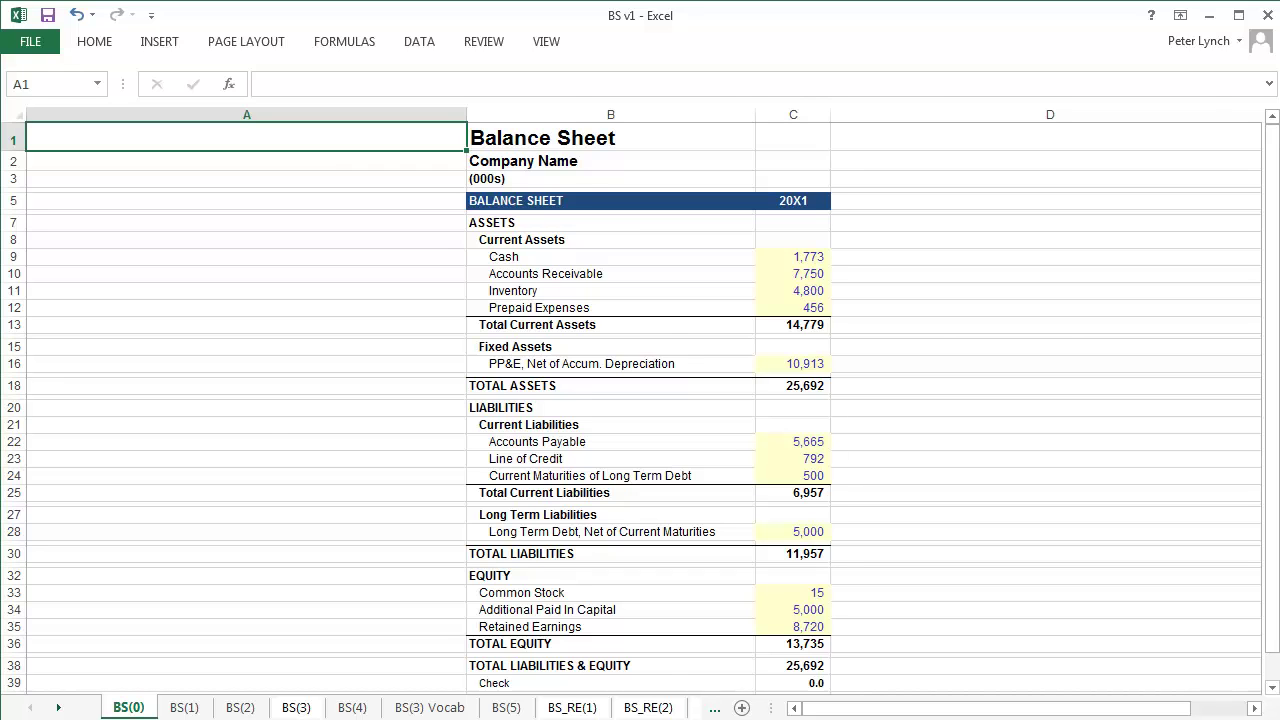
Page past the accounting-equation and T-account sheets to the BS(3) balance sheet totalling 25,692
key("ctrl+Page_Down")
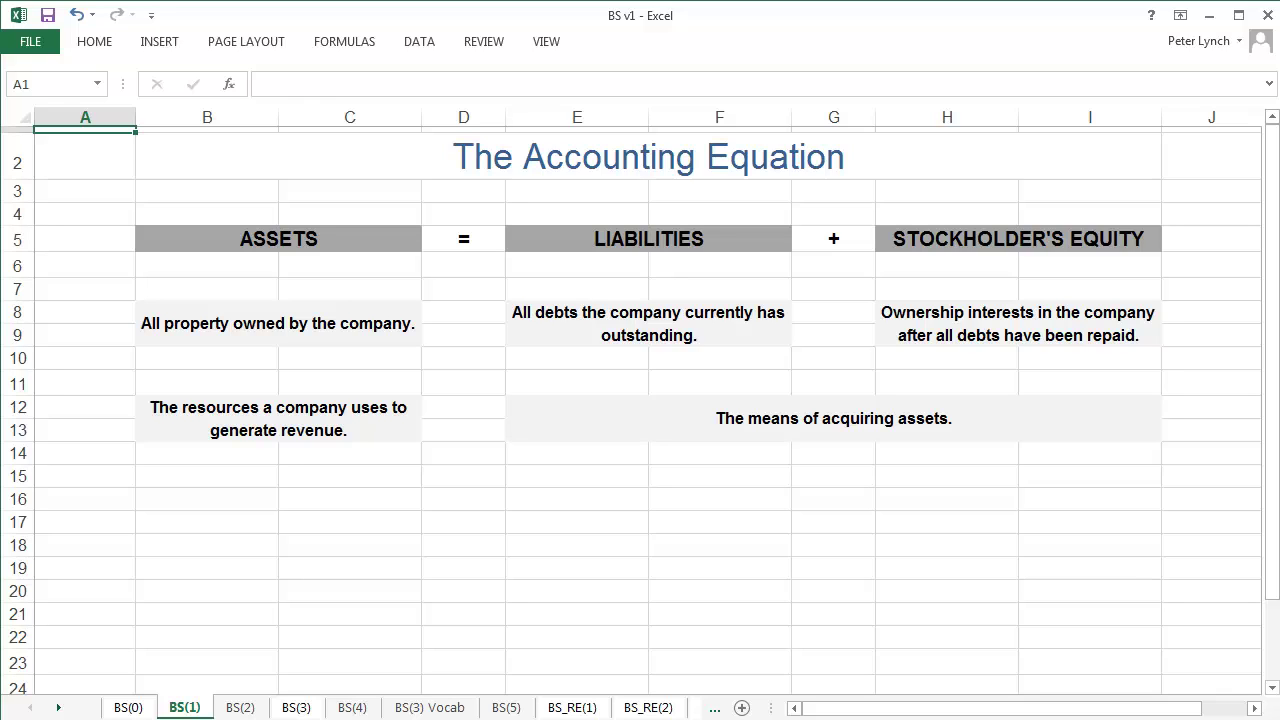
key("ctrl+Page_Down")
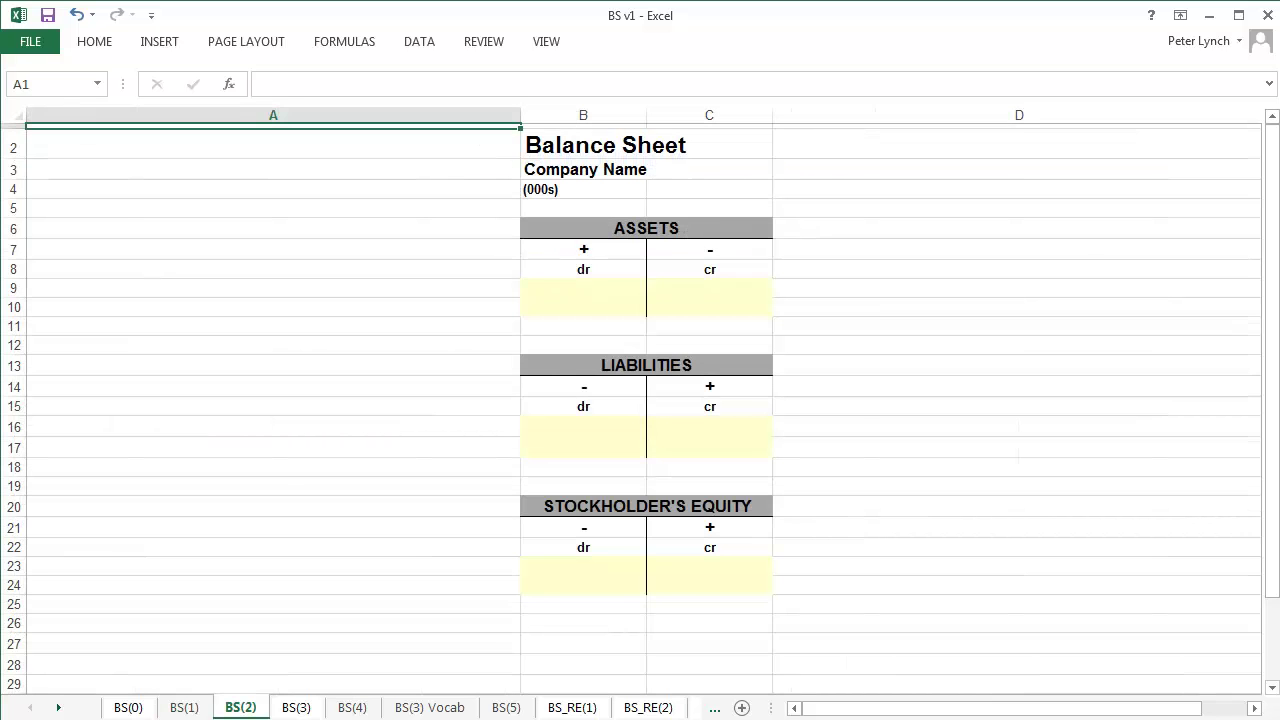
key("ctrl+Page_Down")
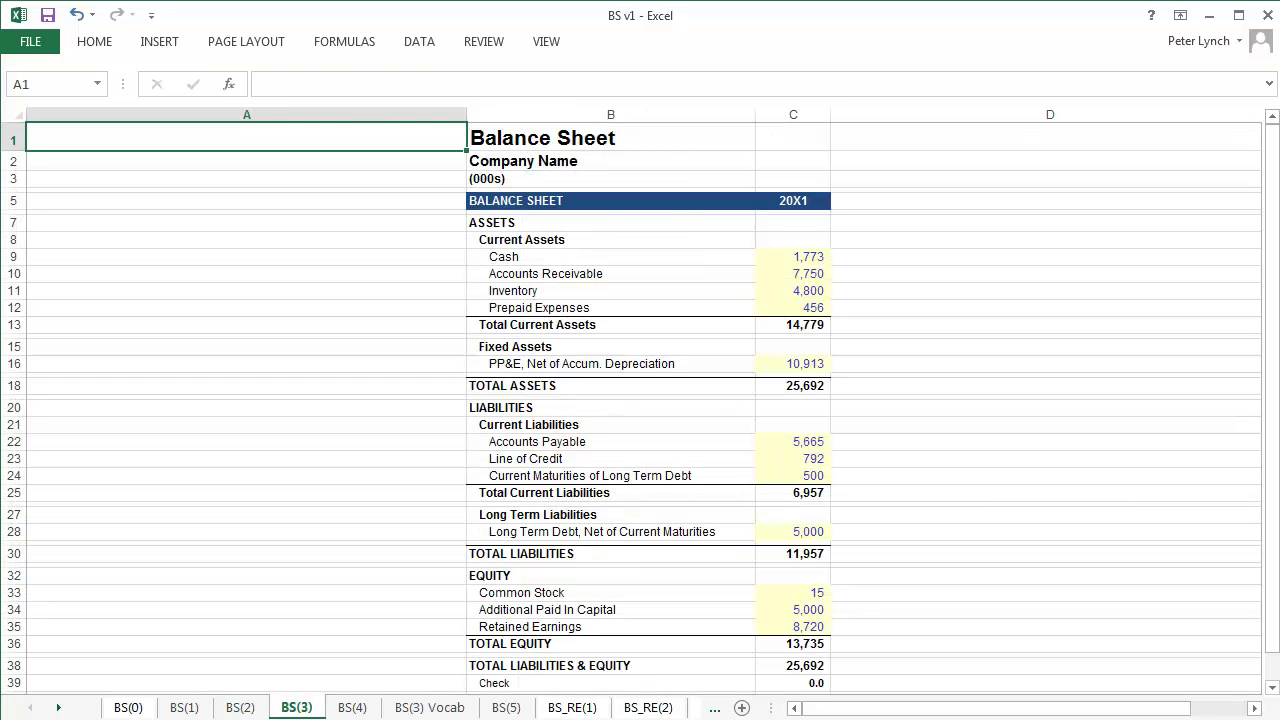
On BS(4), read the balance sheet, assets, intangibles, liabilities and stockholder's equity definitions
key("ctrl+Page_Down")
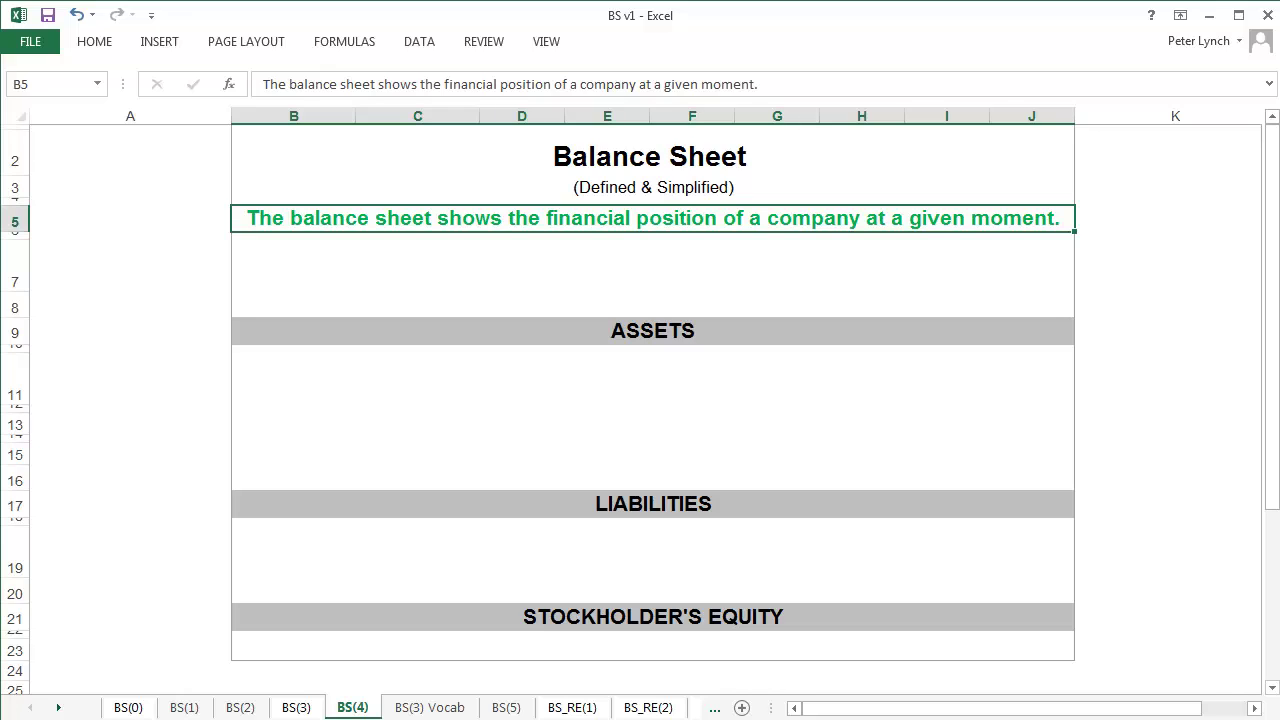
key("Down")
key("Down")
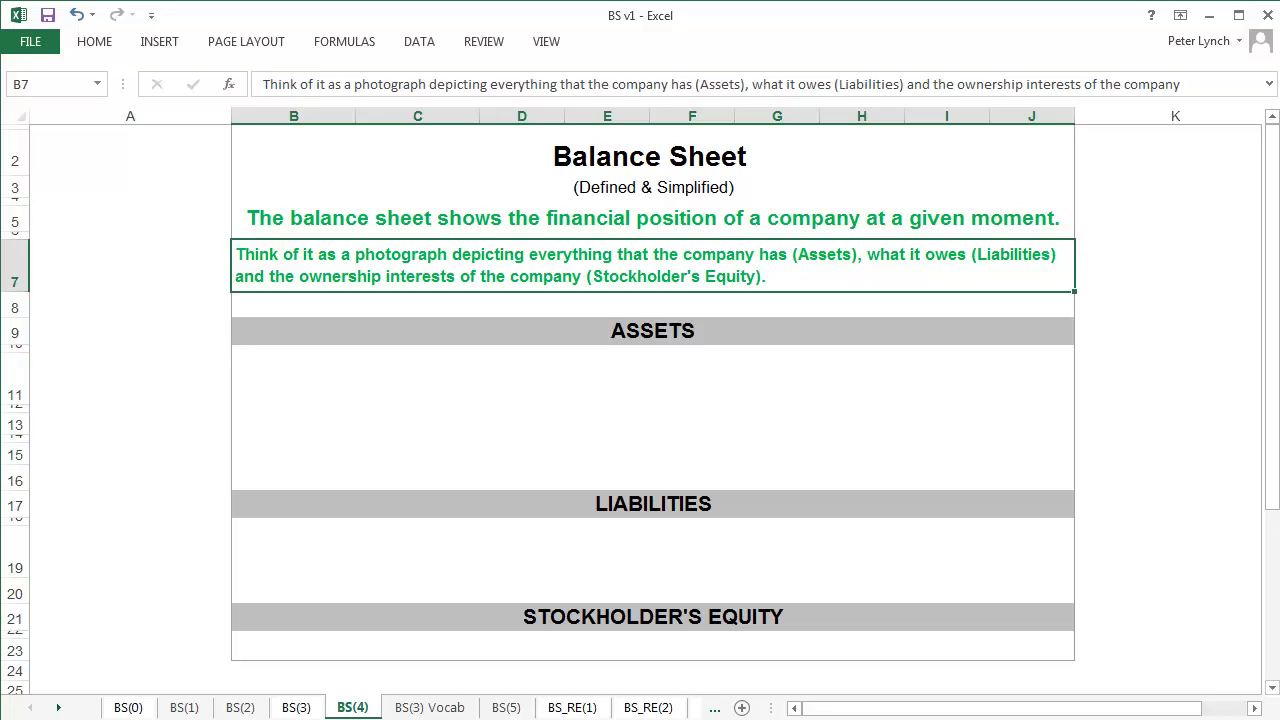
key("Down")
key("Down")
key("Down")
key("Down")
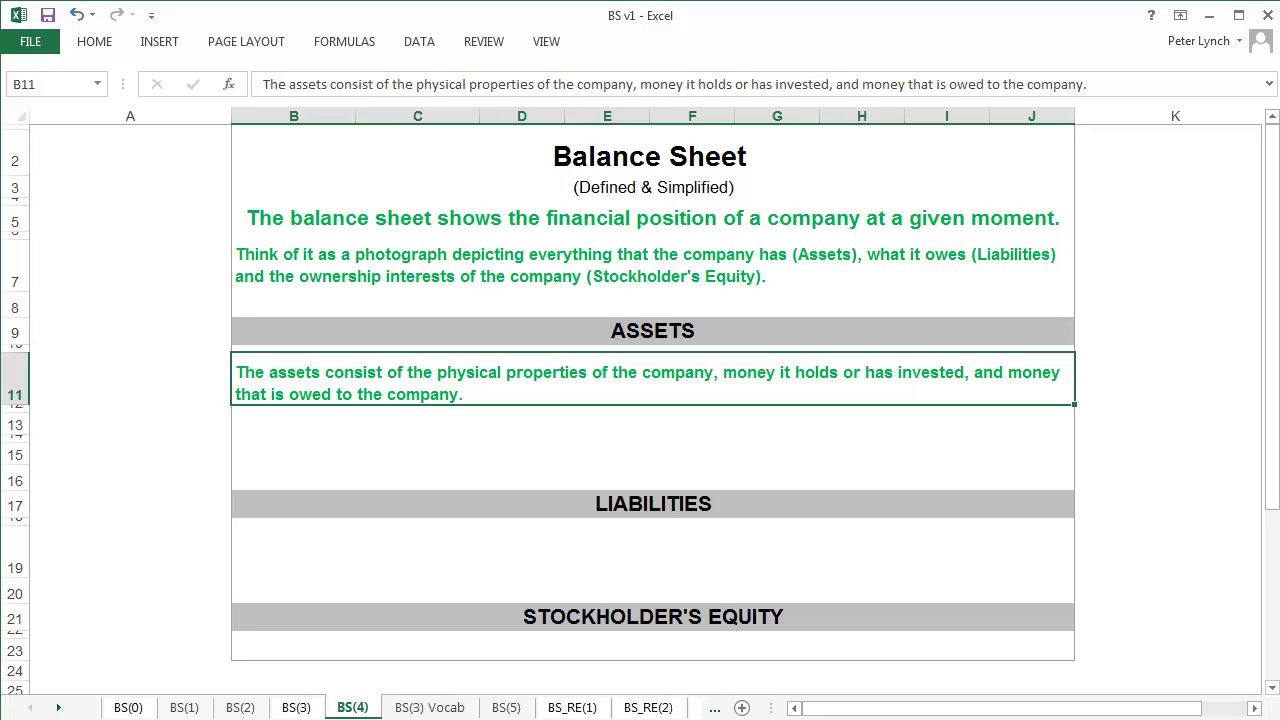
key("Down")
key("Down")
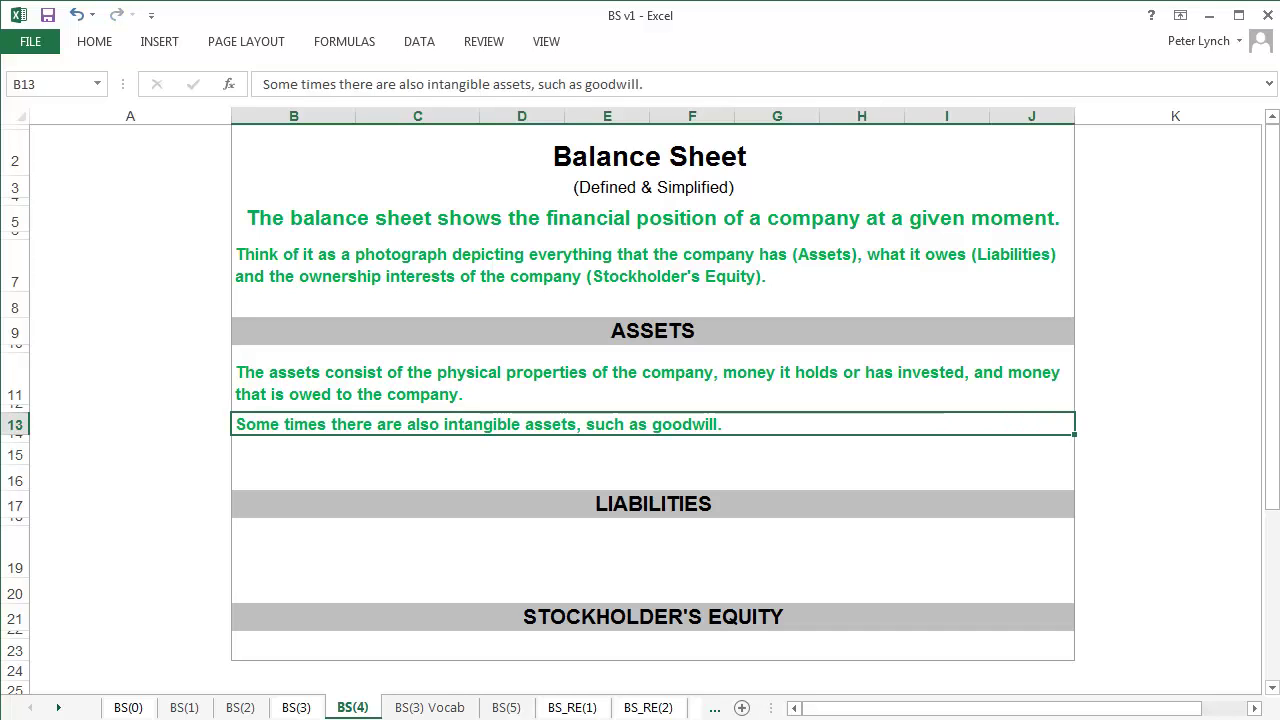
key("Down")
key("Down")
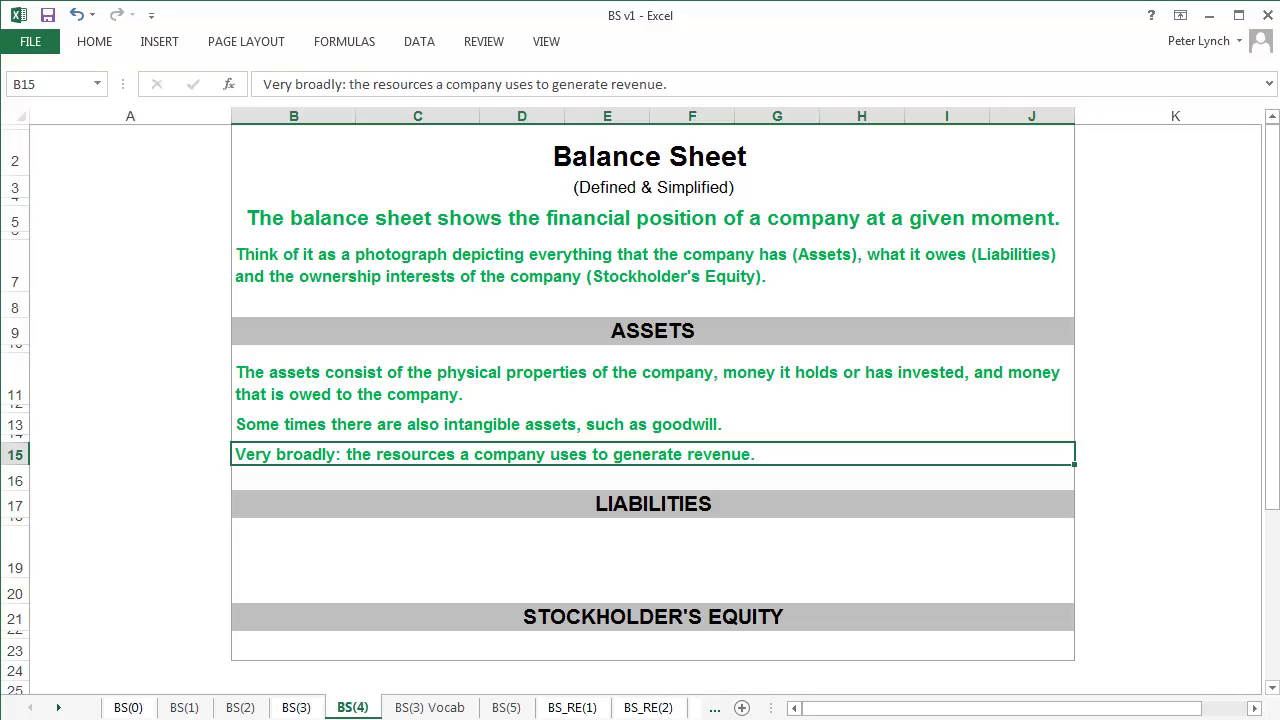
key("Down")
key("Down")
key("Down")
key("Down")
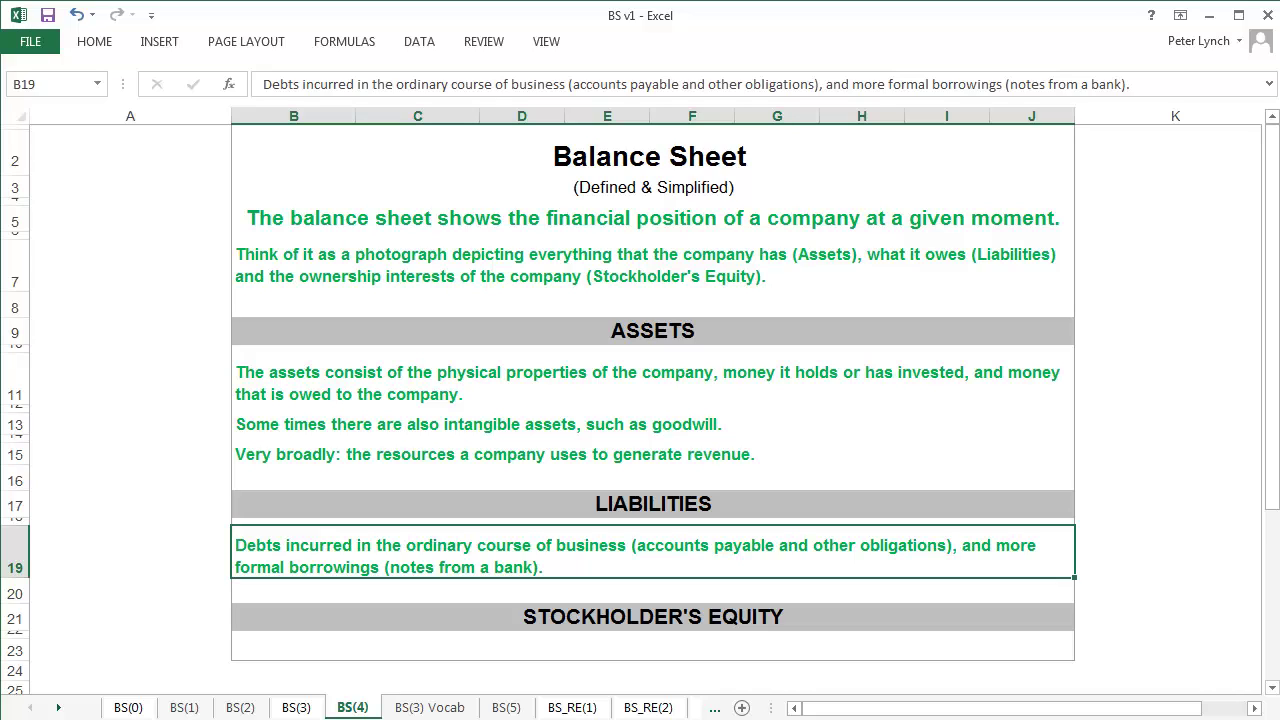
key("Down")
key("Down")
key("Down")
key("Down")
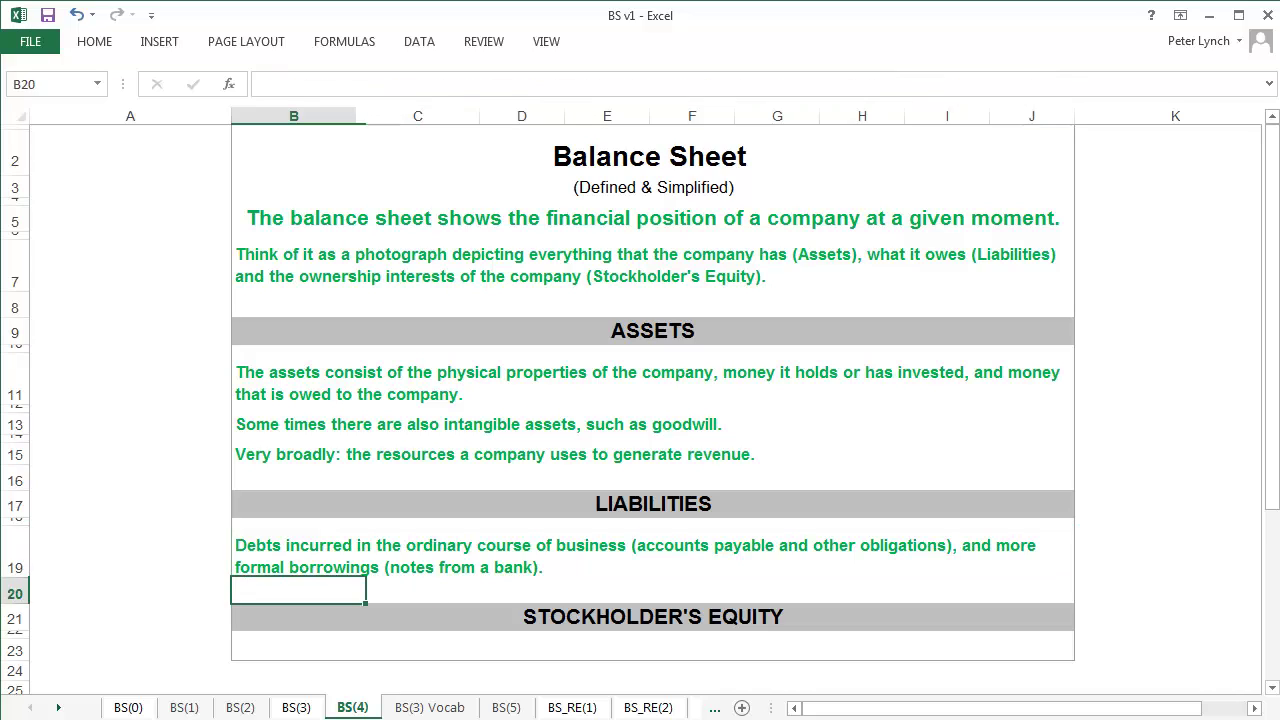
type("Ownership interests in the company.")
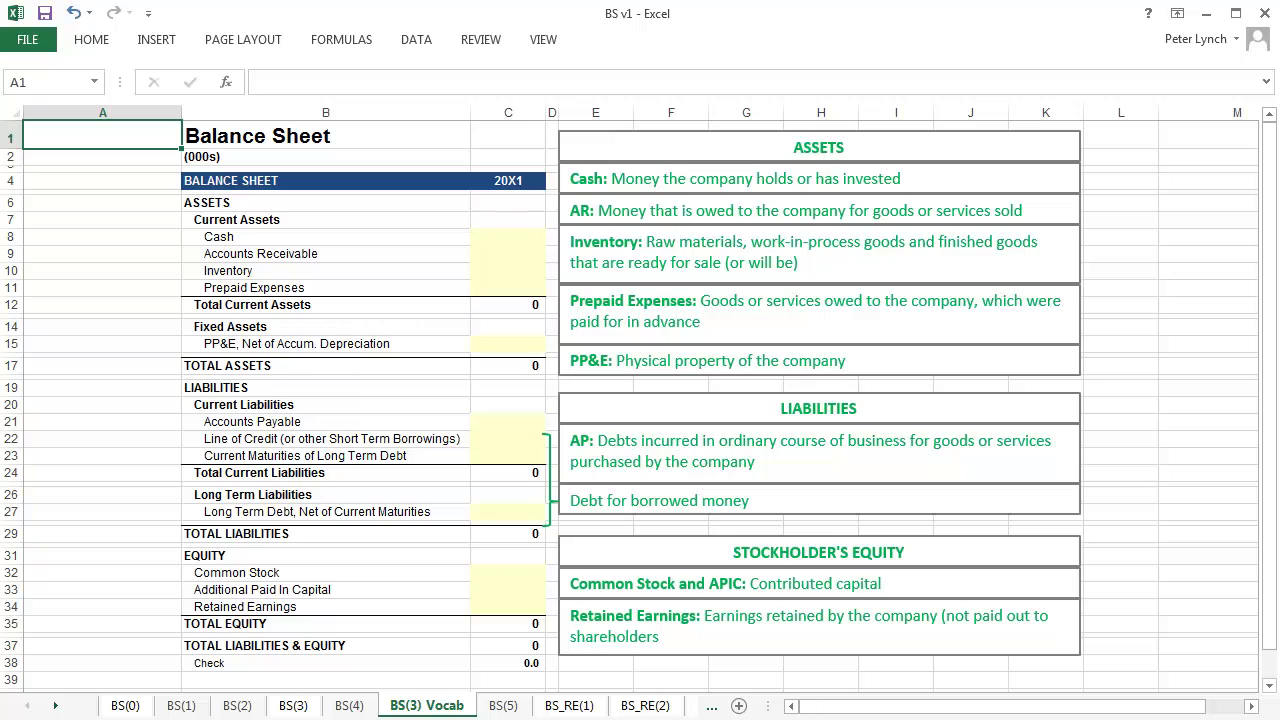
key("Down")
key("Down")
key("Down")
key("Down")
key("Down")
key("Down")
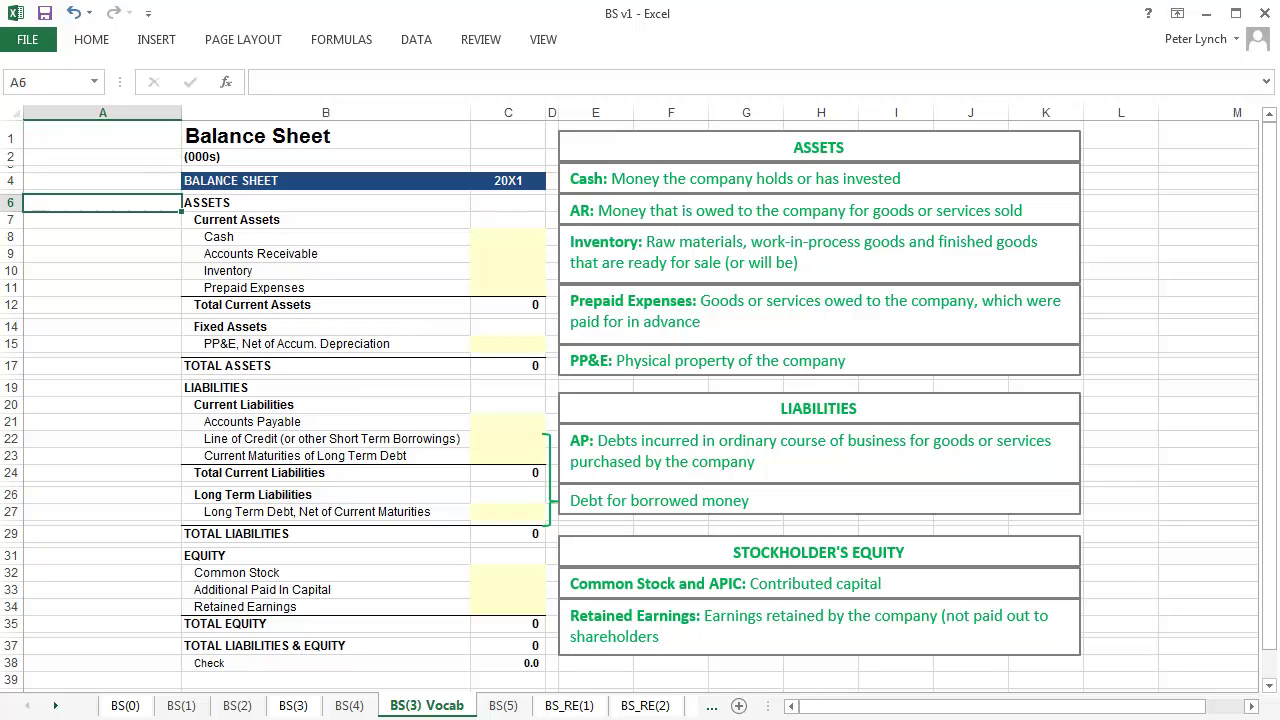
key("Right")
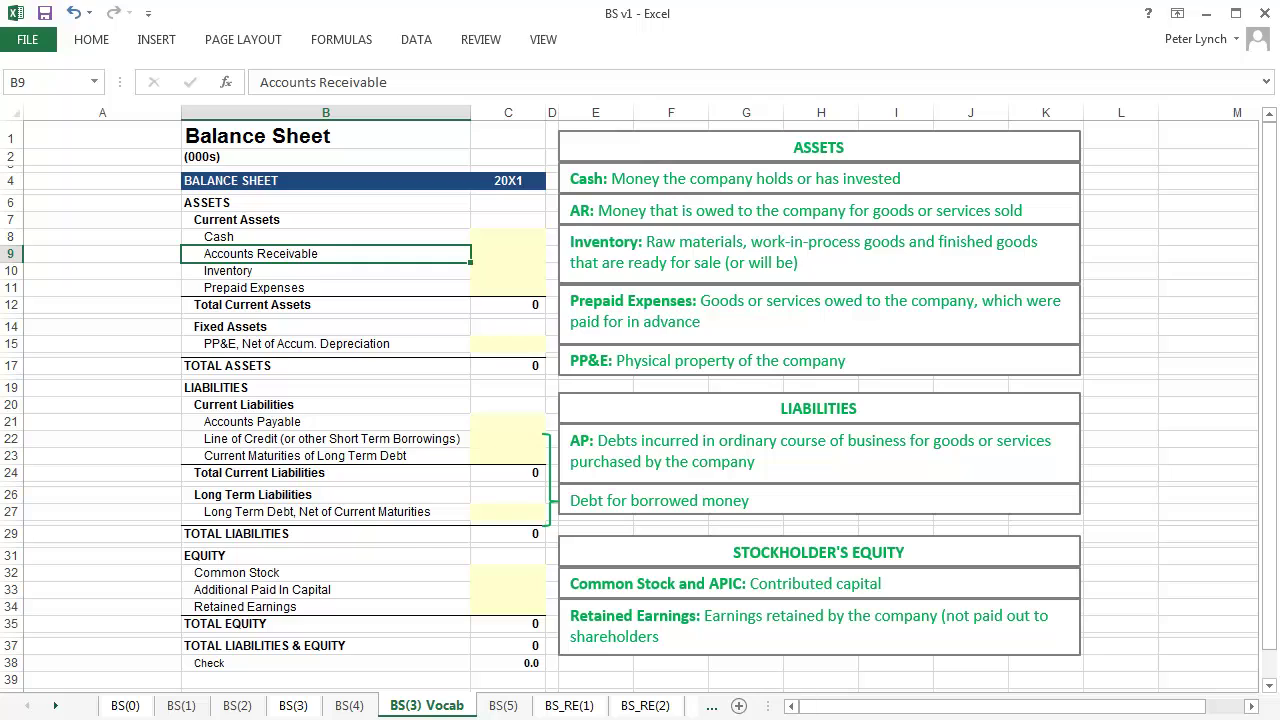
key("Down")
key("Down")
key("Down")
key("Down")
key("Down")
key("Down")
key("Down")
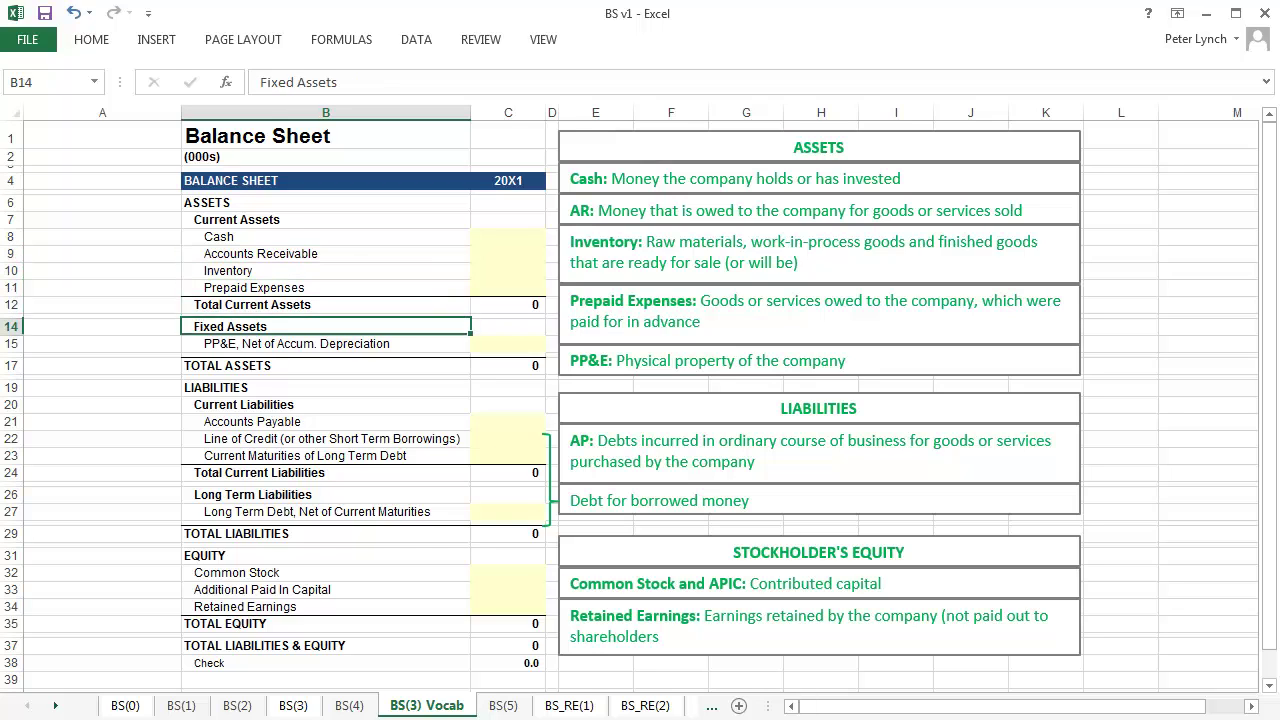
key("Down")
key("Down")
key("Down")
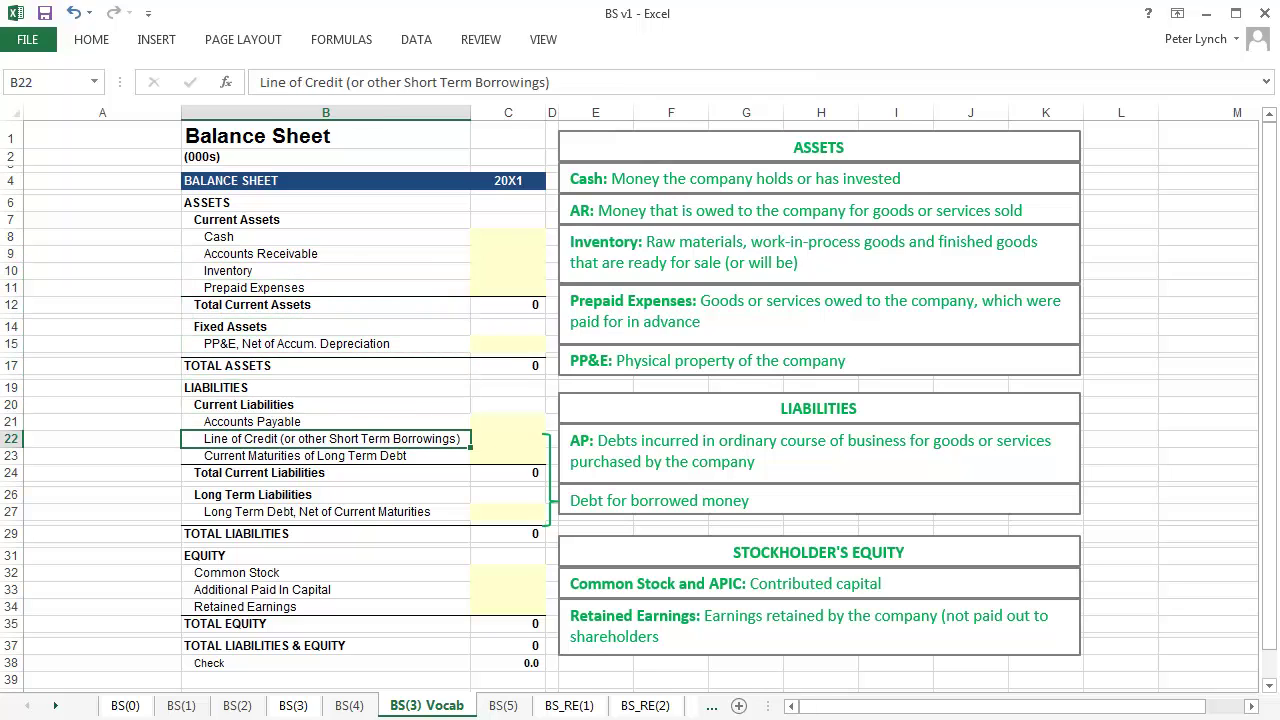
key("Up")
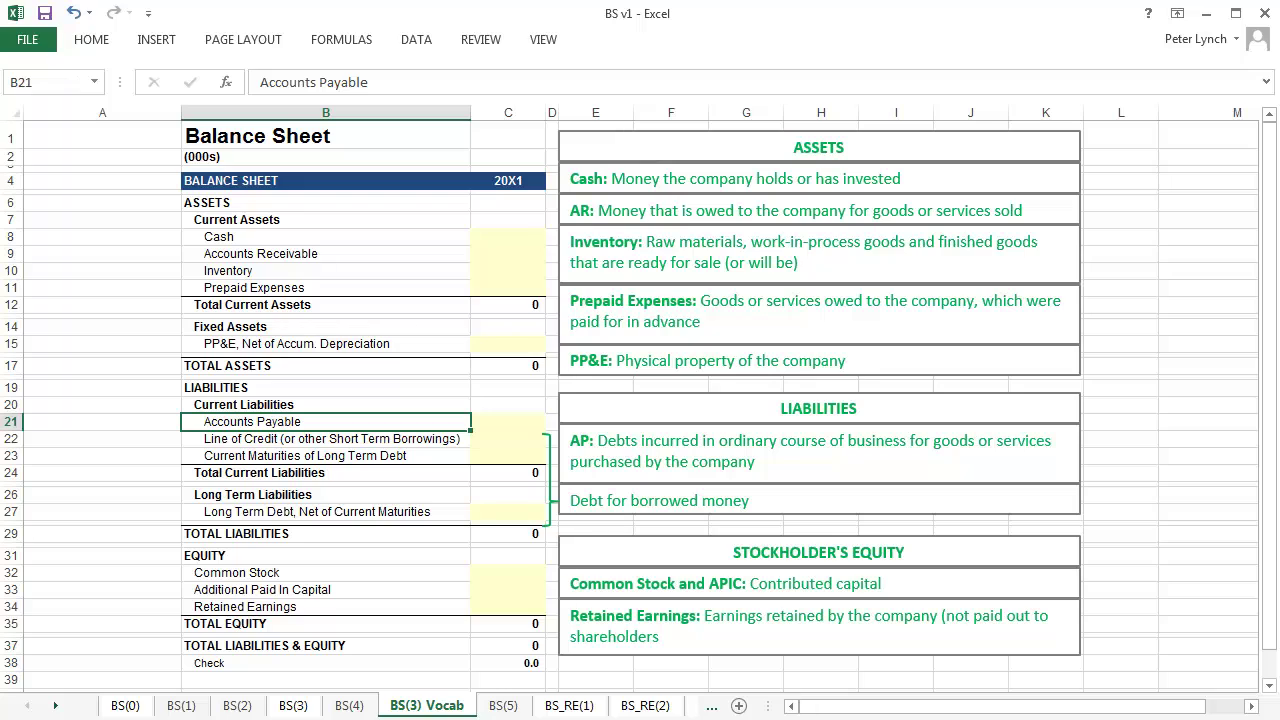
left_click(508, 421)
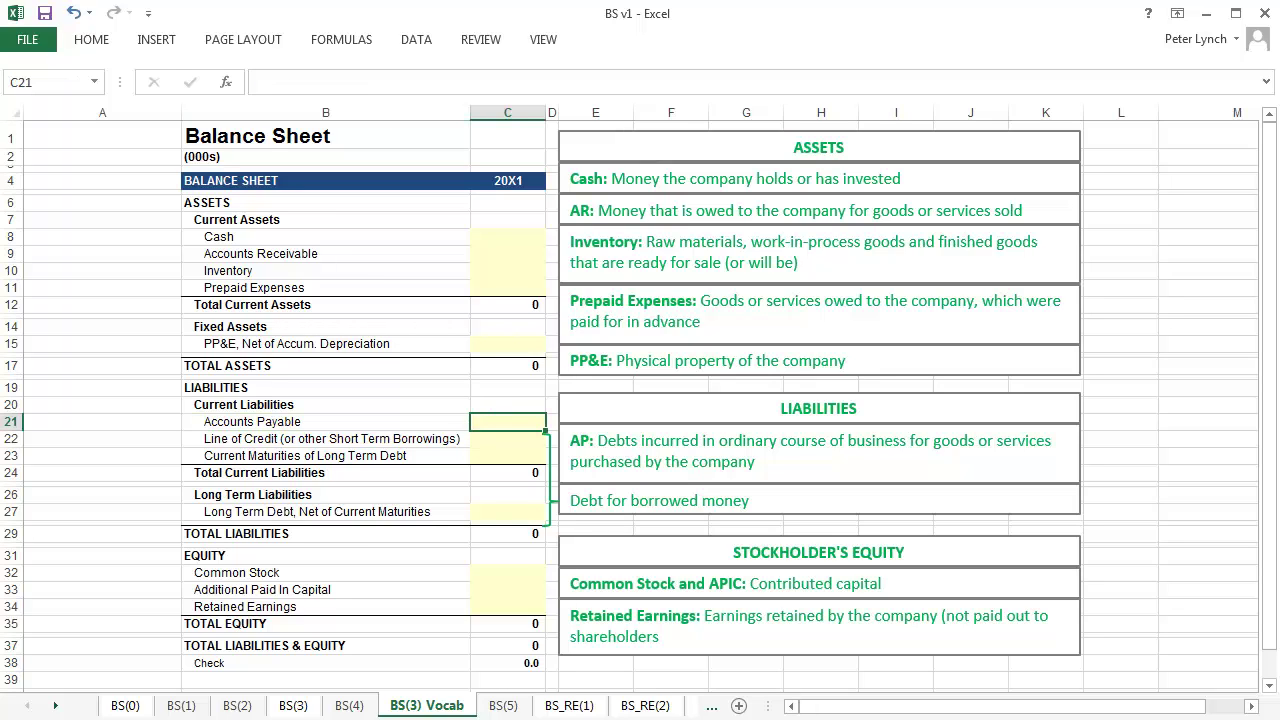
Select the Common Stock, Additional Paid In Capital and Retained Earnings lines, then go to BS(5)
key("Left")
key("Left")
key("Down")
key("Down")
key("Down")
key("Down")
key("Down")
key("Down")
key("Down")
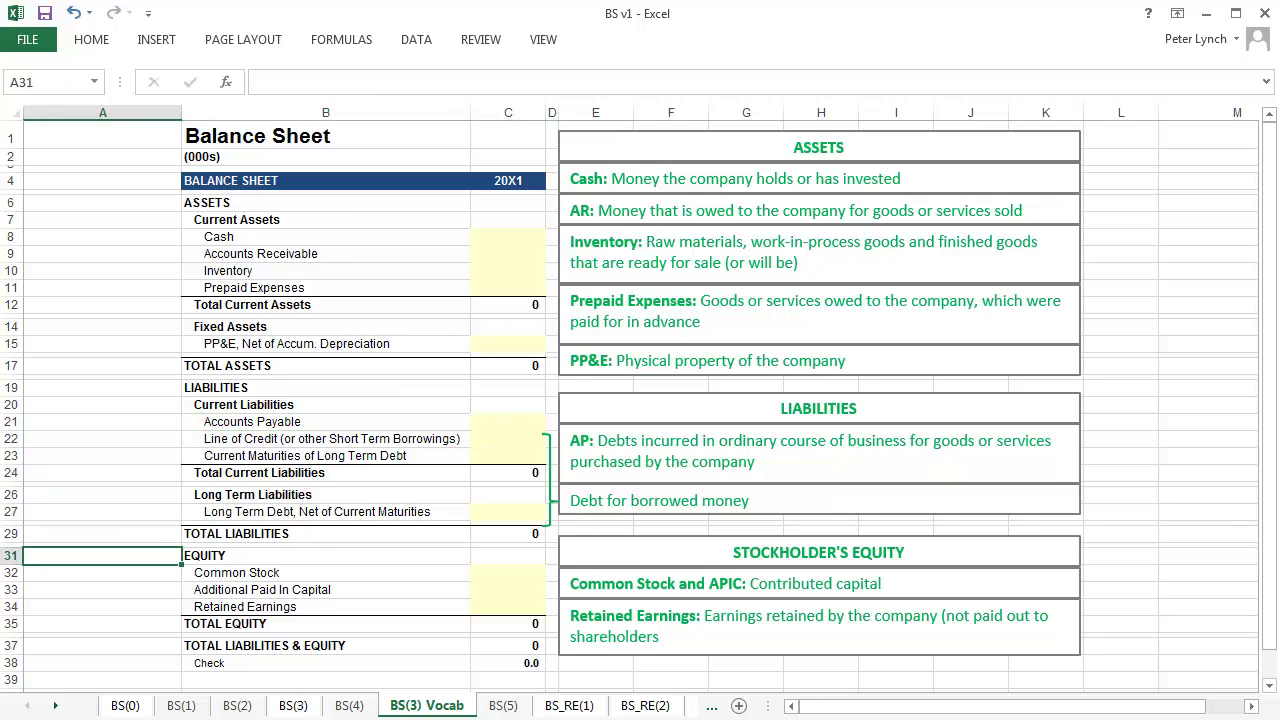
key("Right")
key("Down")
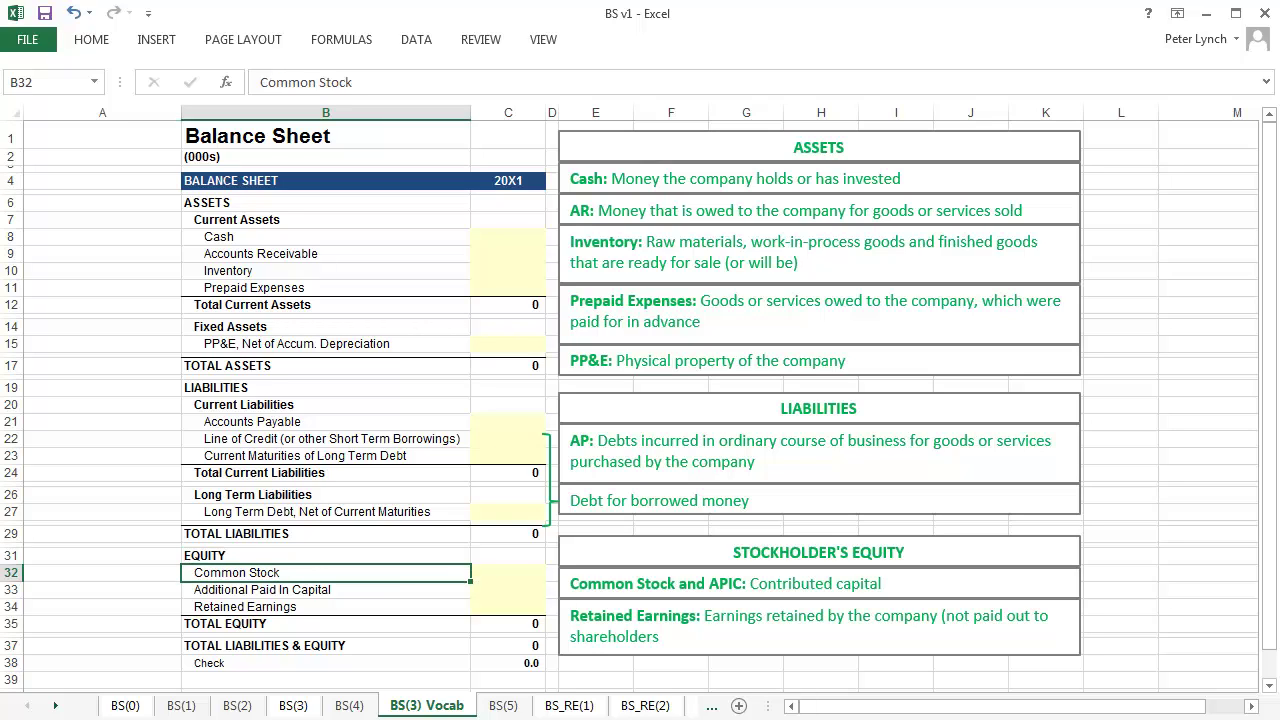
key("Down")
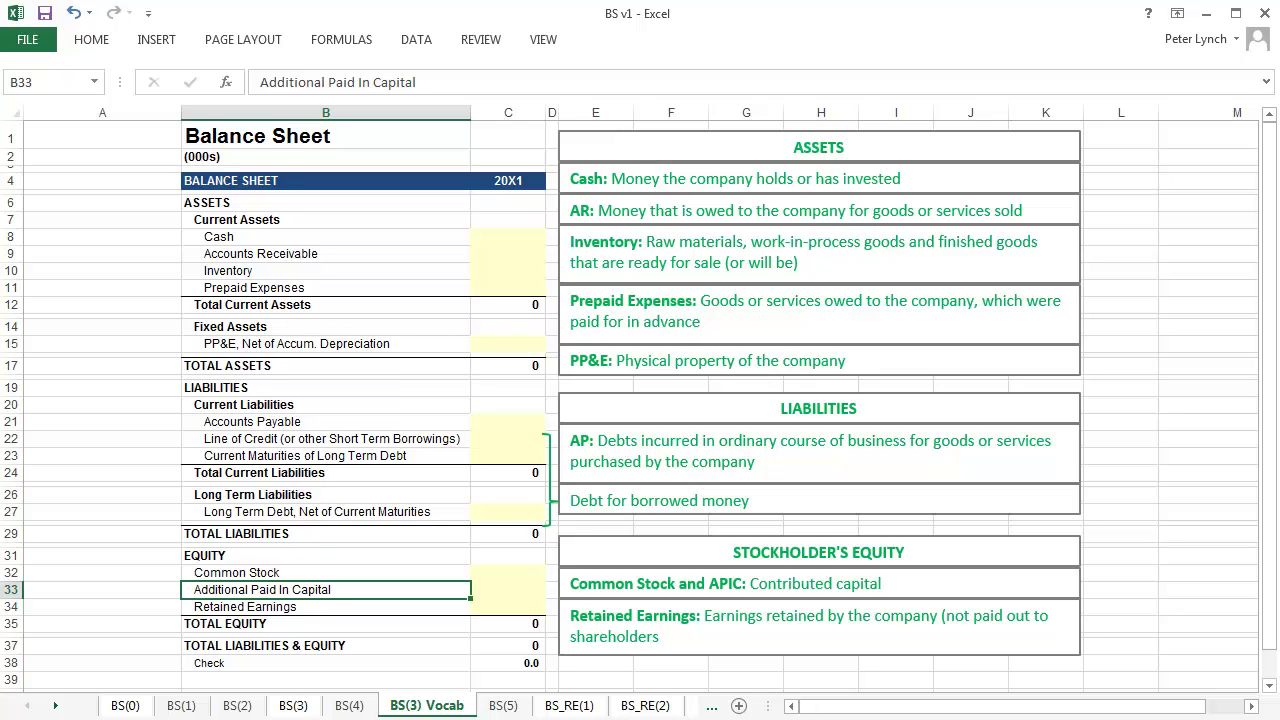
key("shift+Up")
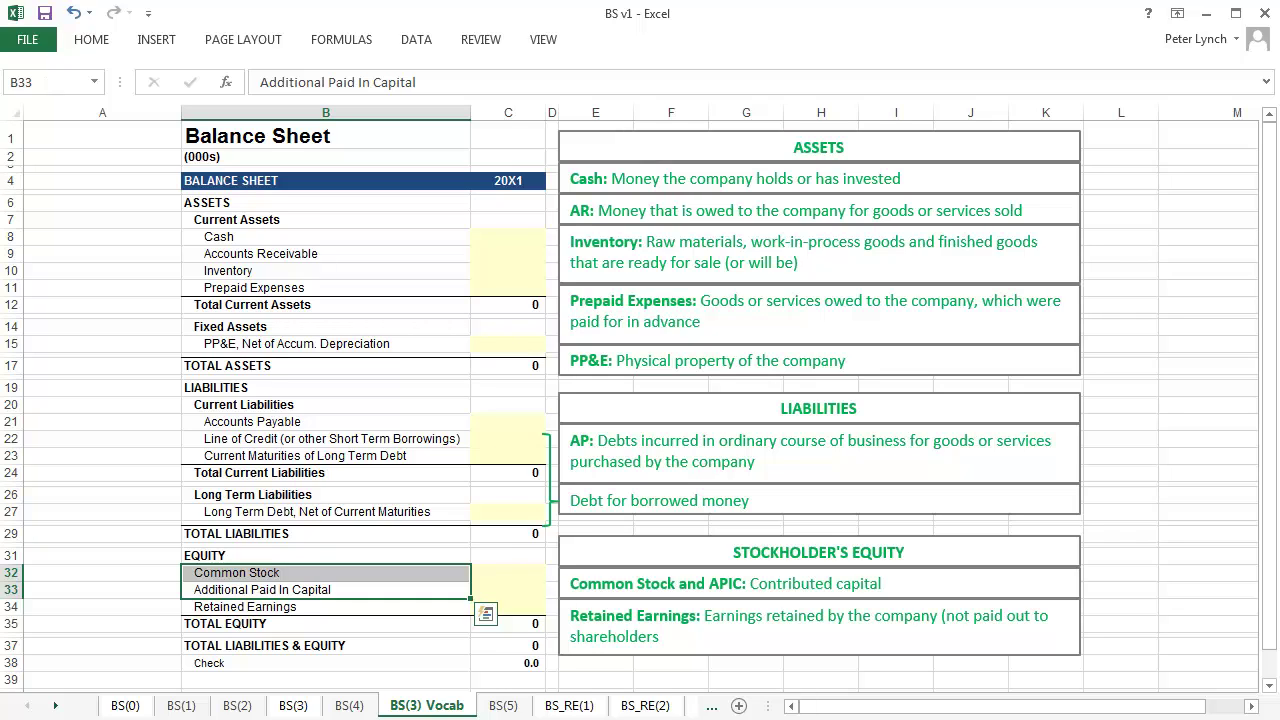
left_click(325, 606)
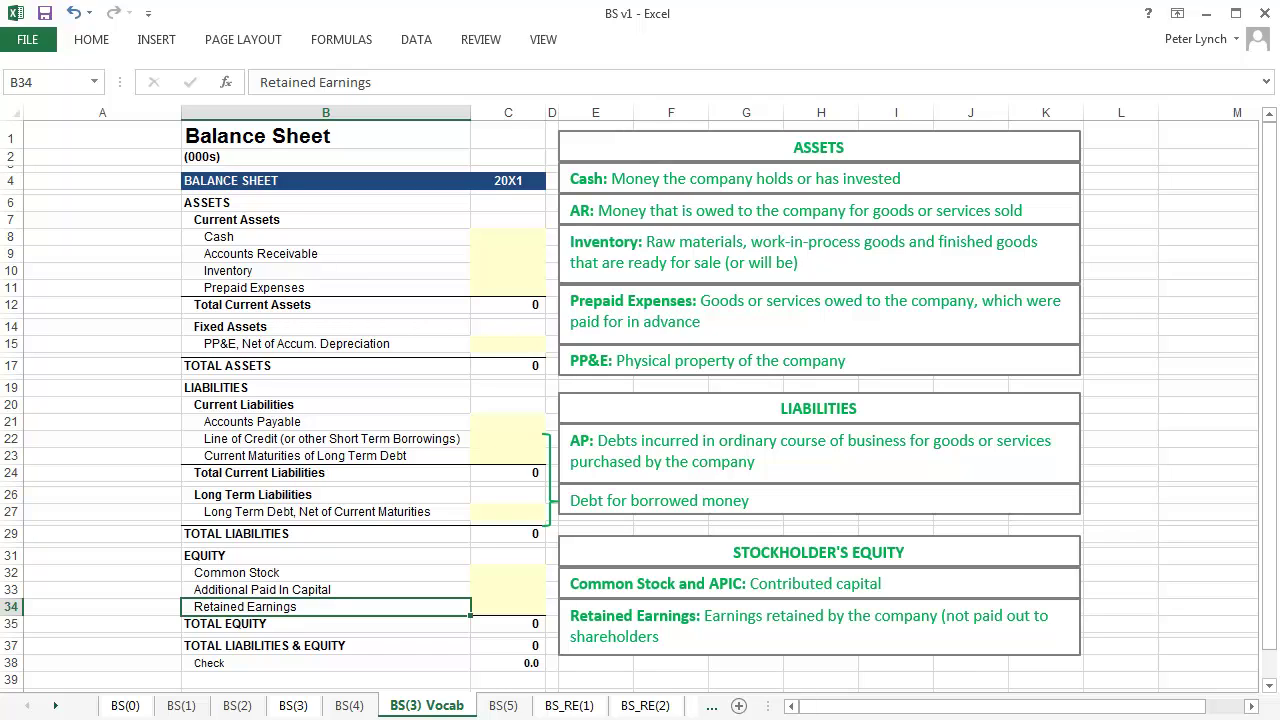
key("shift+Up")
key("shift+Up")
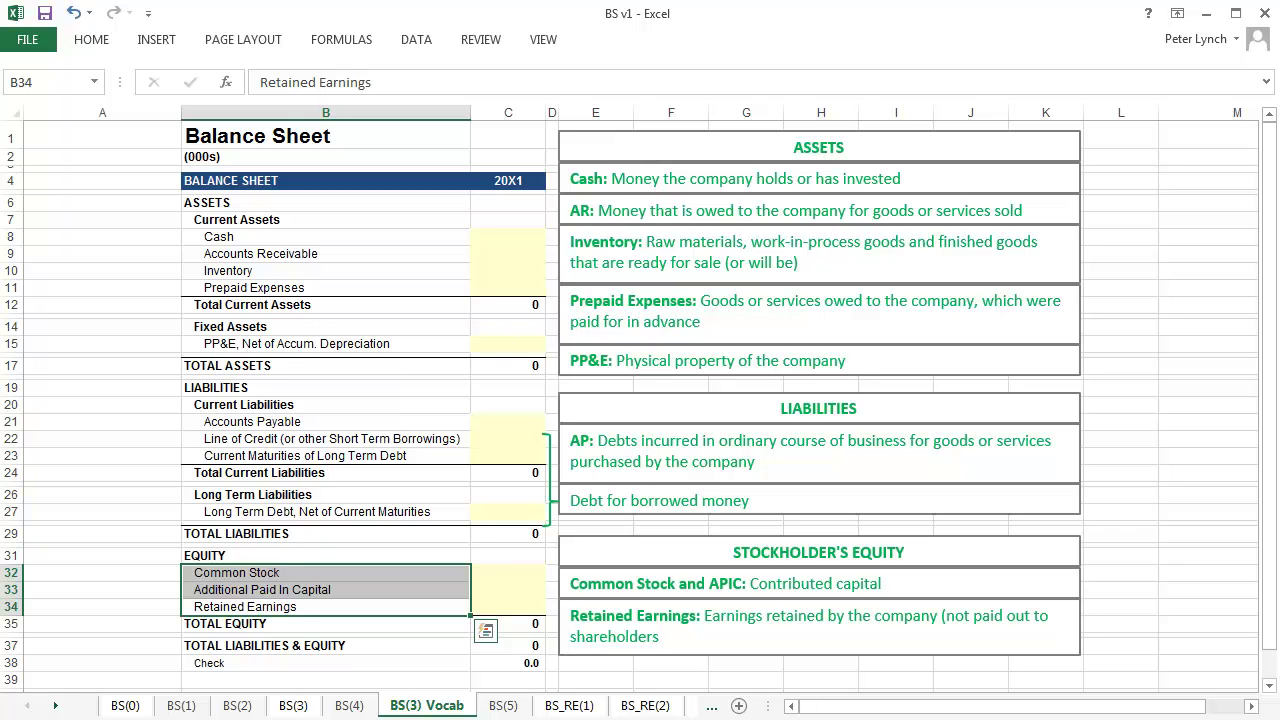
key("ctrl+Page_Down")
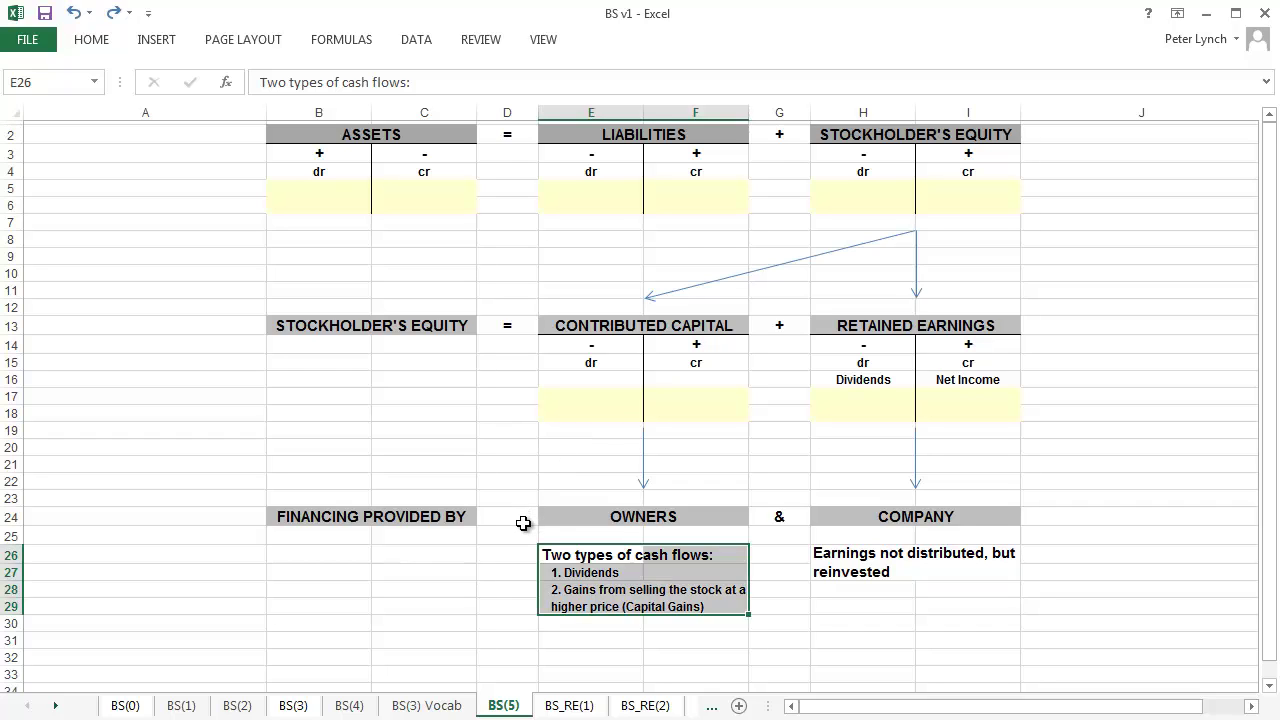
key("F4")
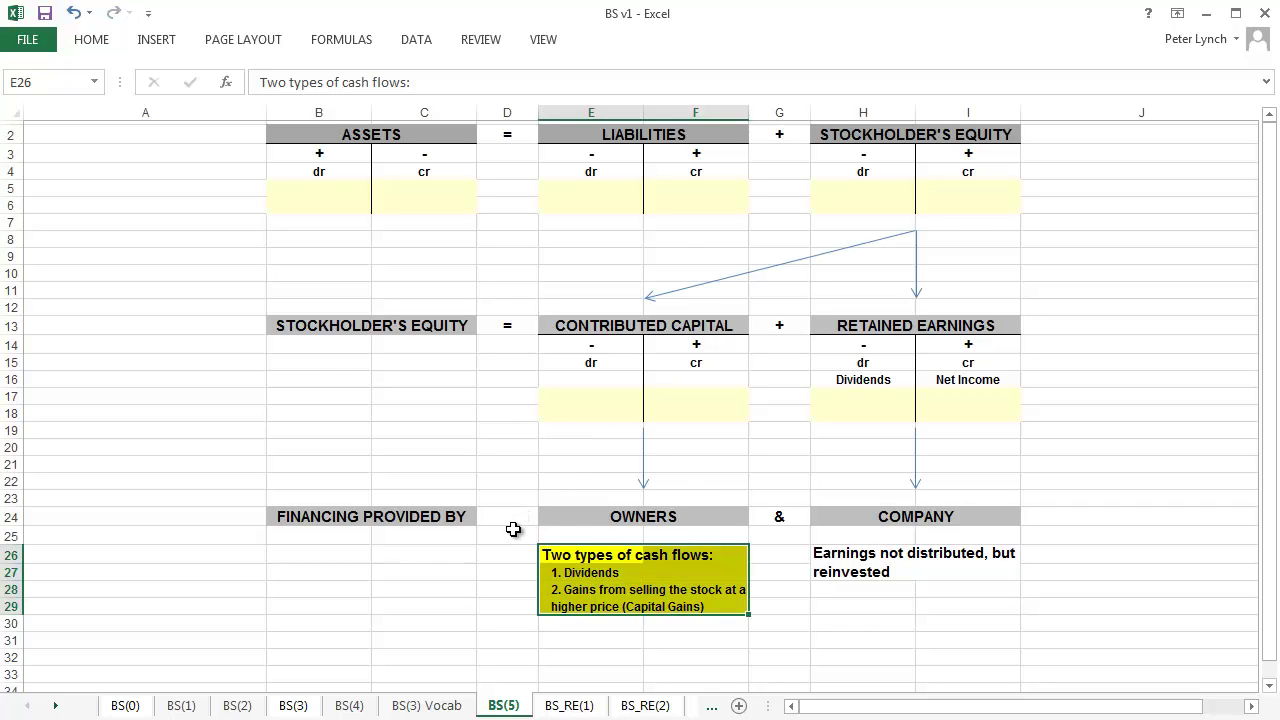
key("Down")
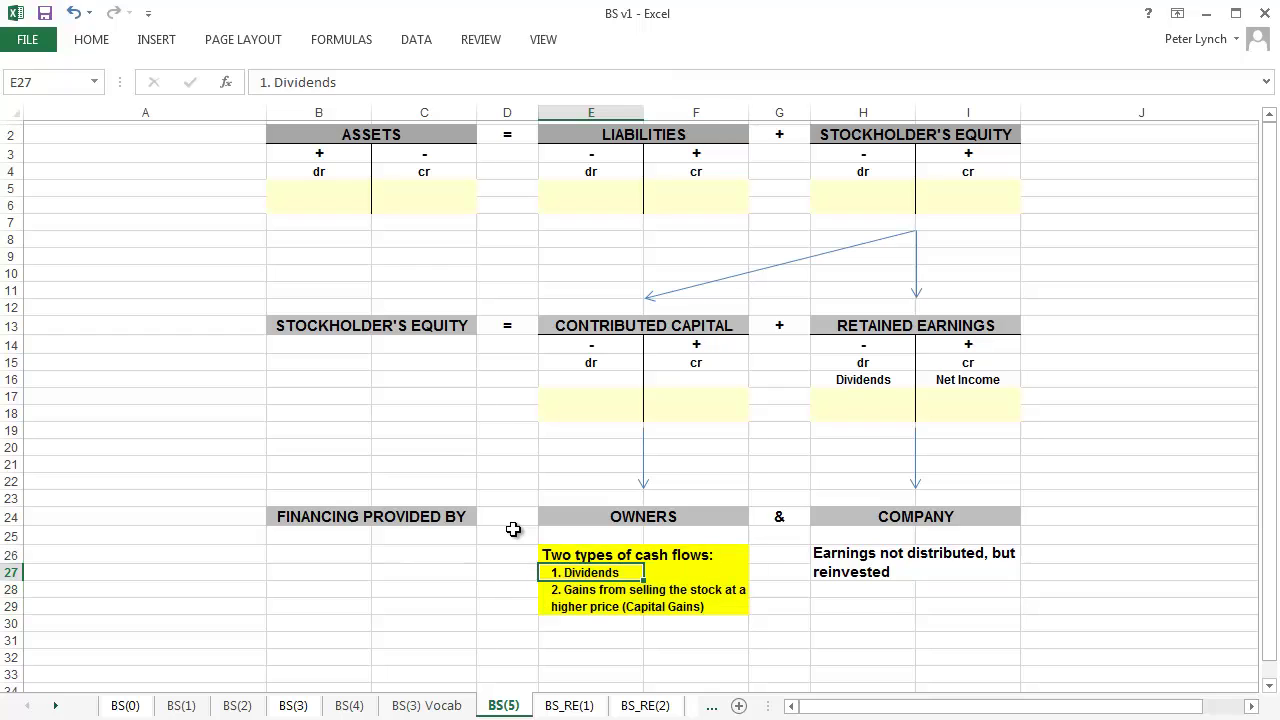
key("Down")
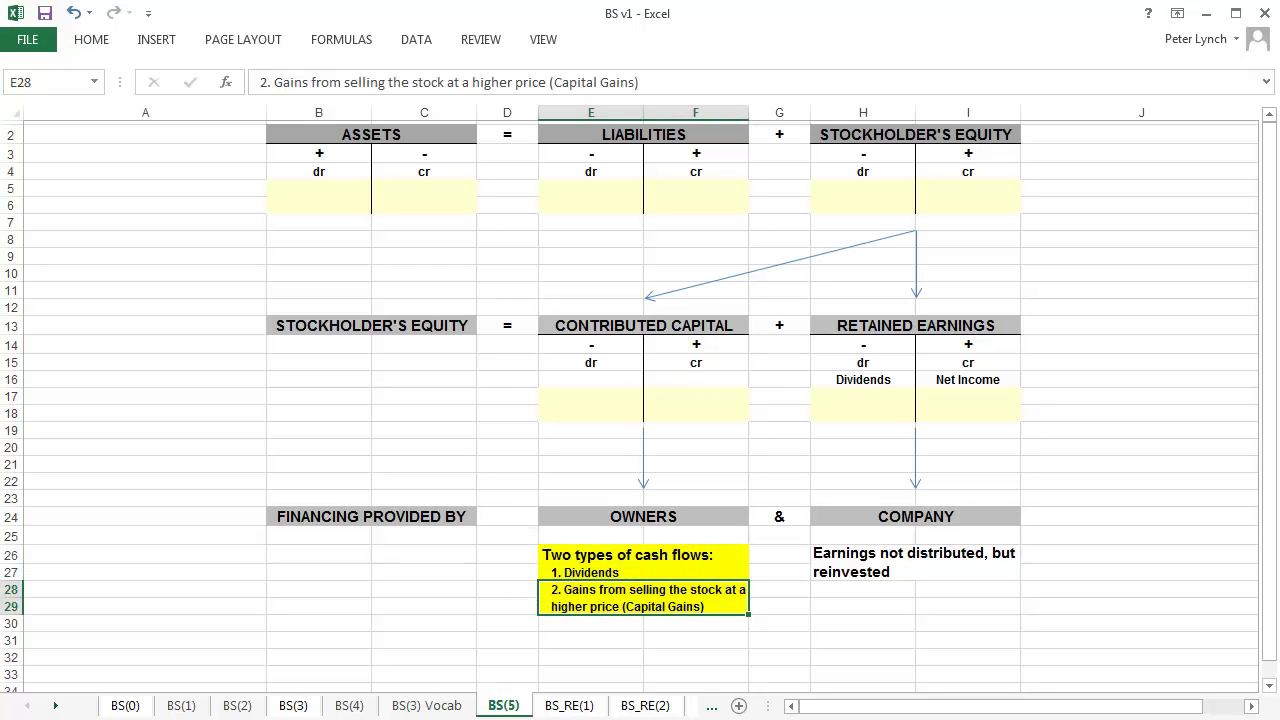
key("Right")
key("Right")
key("Right")
key("Up")
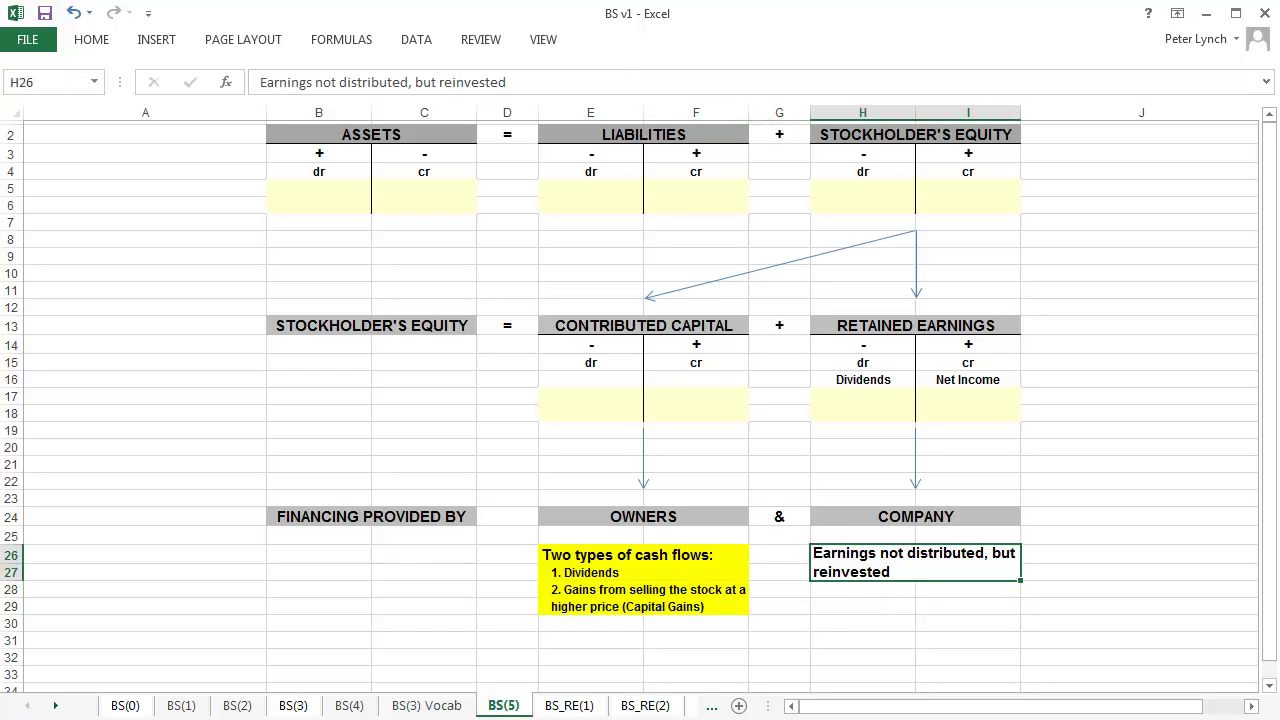
key("F4")
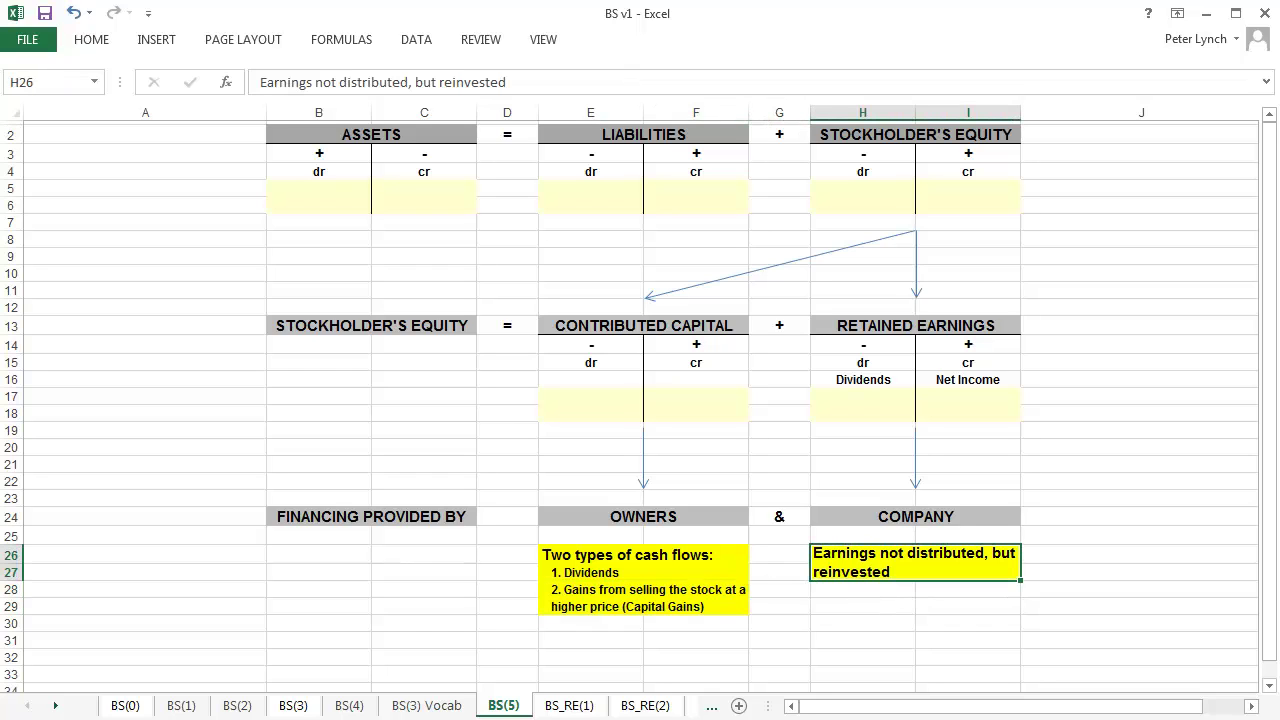
key("Up")
key("Up")
key("Up")
key("Up")
key("Up")
key("Up")
key("Up")
key("Up")
key("Up")
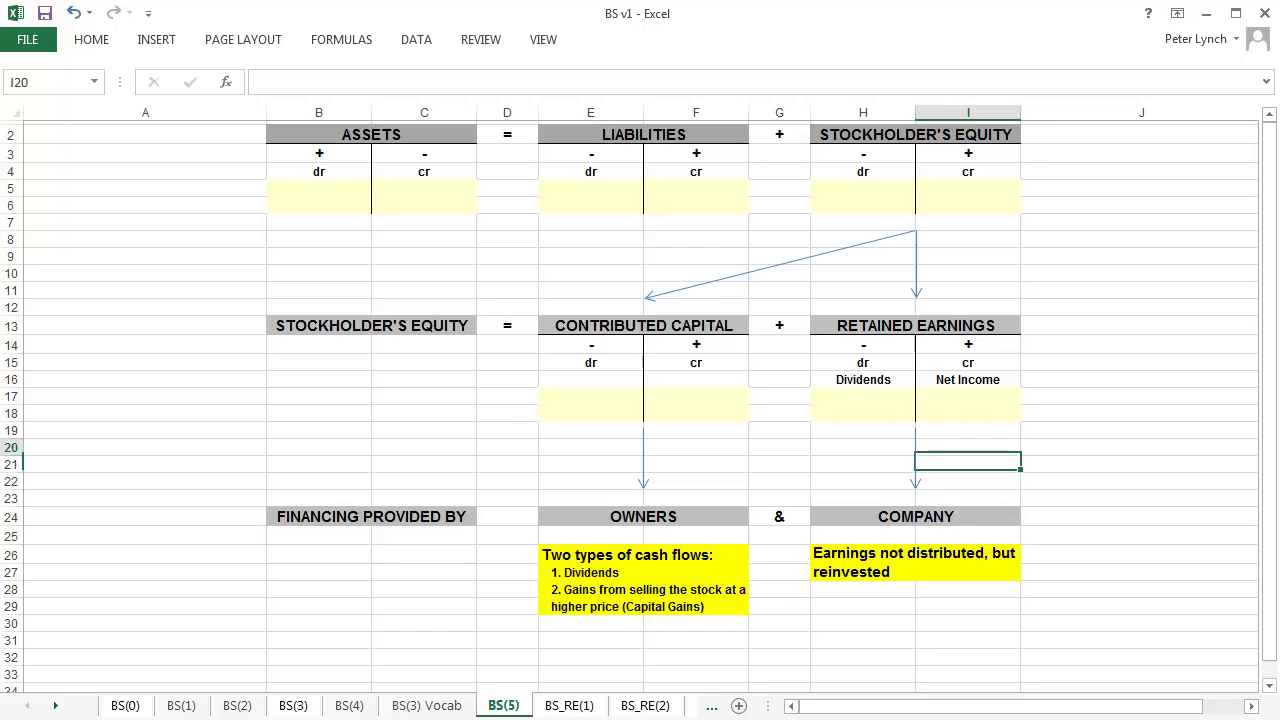
key("Up")
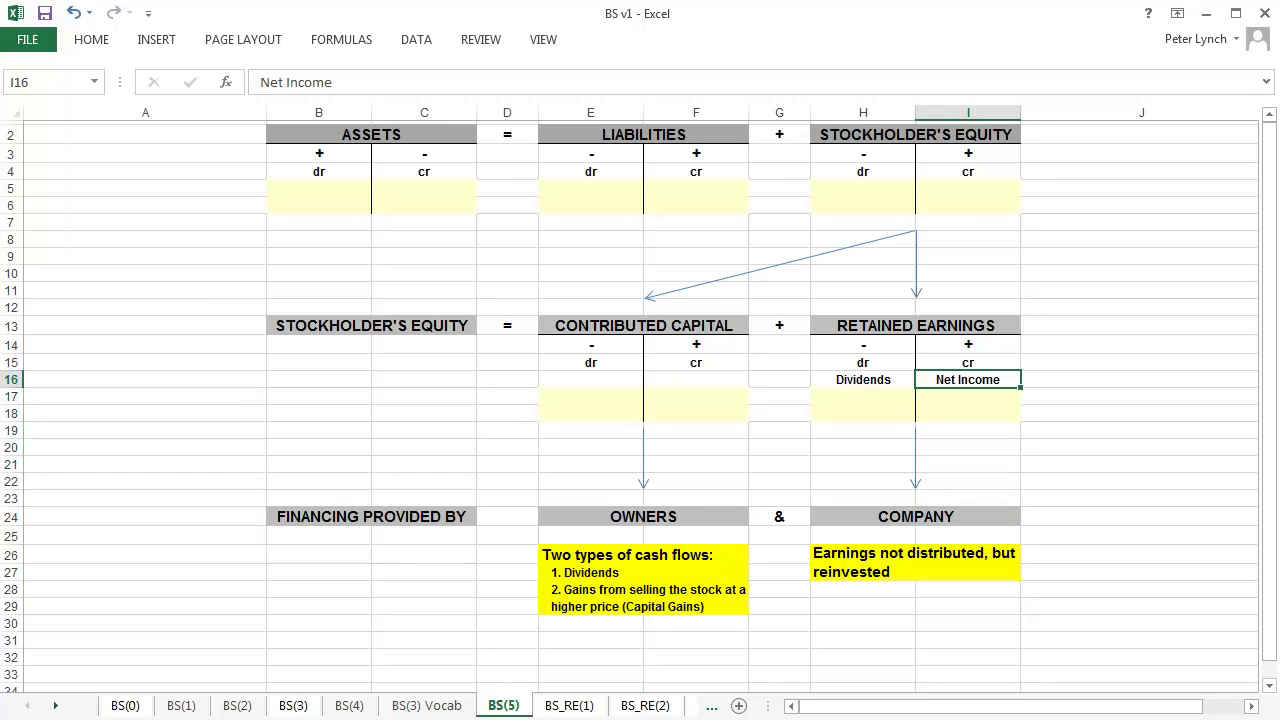
On BS_RE(1), inspect the 20X2 Retained Earnings formula =D32+E7, then go to BS_RE(2)
key("ctrl+Page_Down")
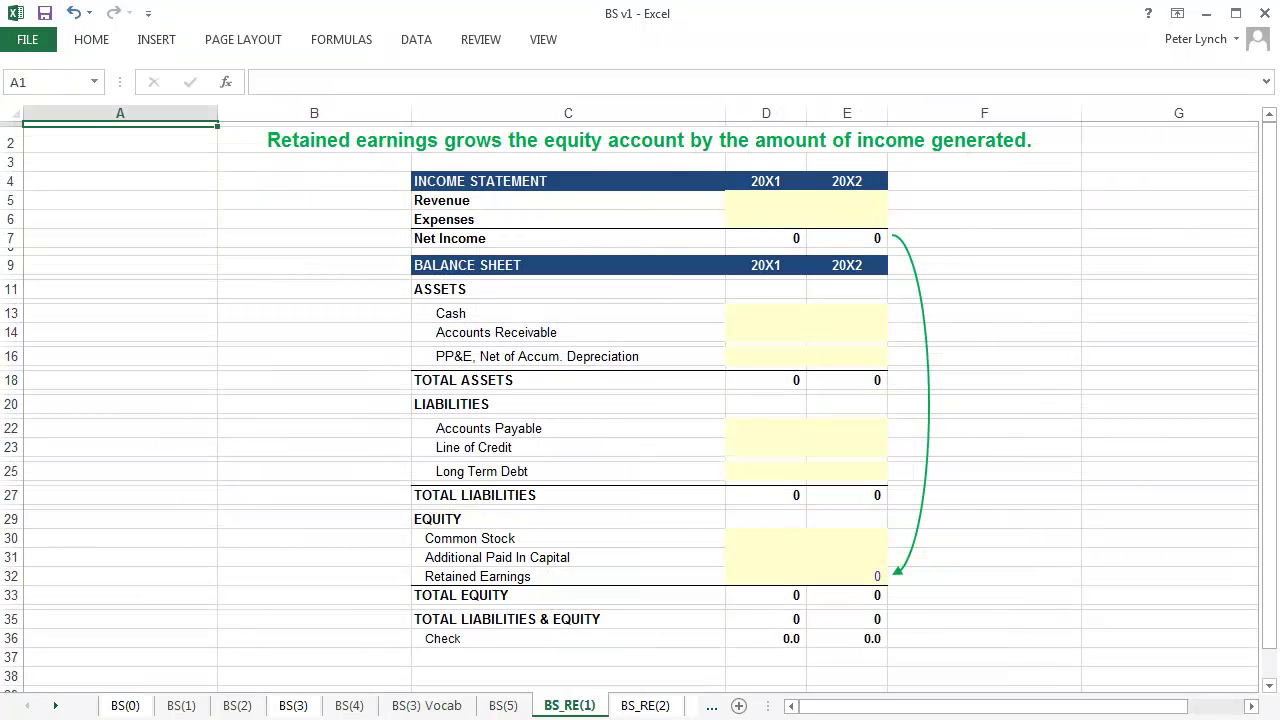
key("Down")
key("Down")
key("Down")
key("Down")
key("Down")
key("Down")
key("Down")
key("Down")
key("Down")
key("Down")
key("Down")
key("Down")
key("Down")
key("Down")
key("Down")
key("Down")
key("Down")
key("Down")
key("Down")
key("Down")
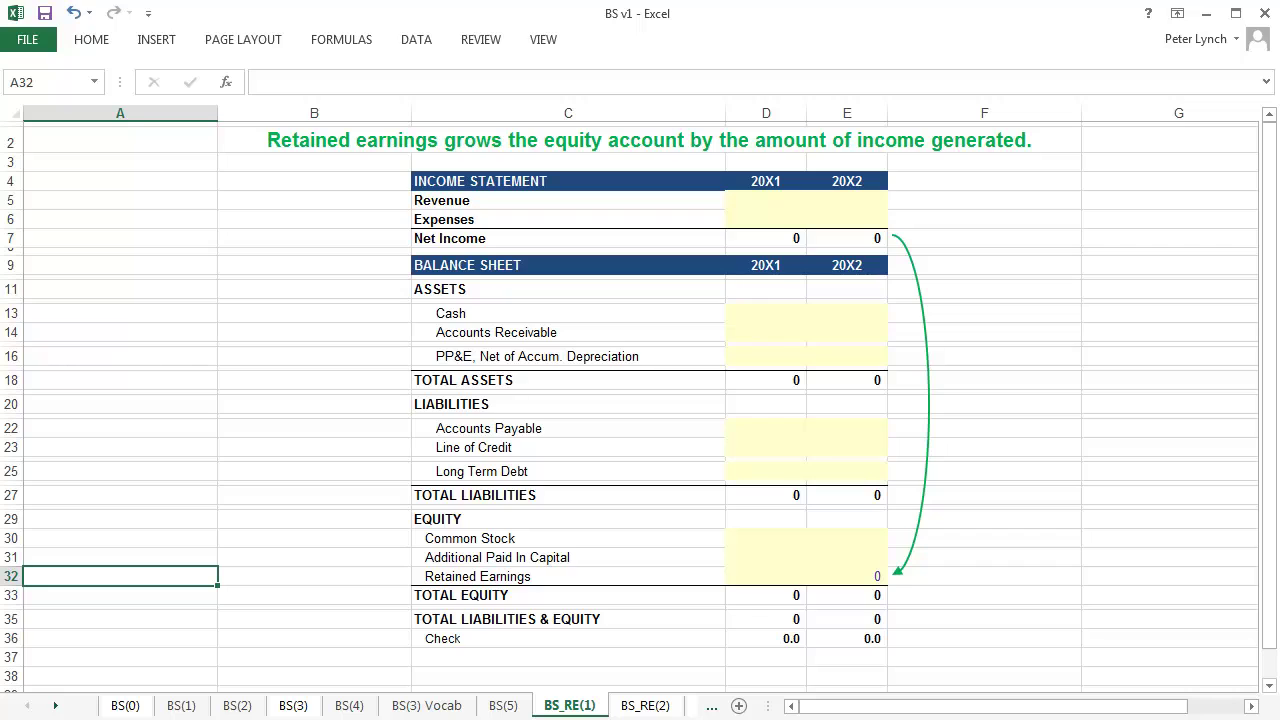
key("Right")
key("Right")
key("Right")
key("Right")
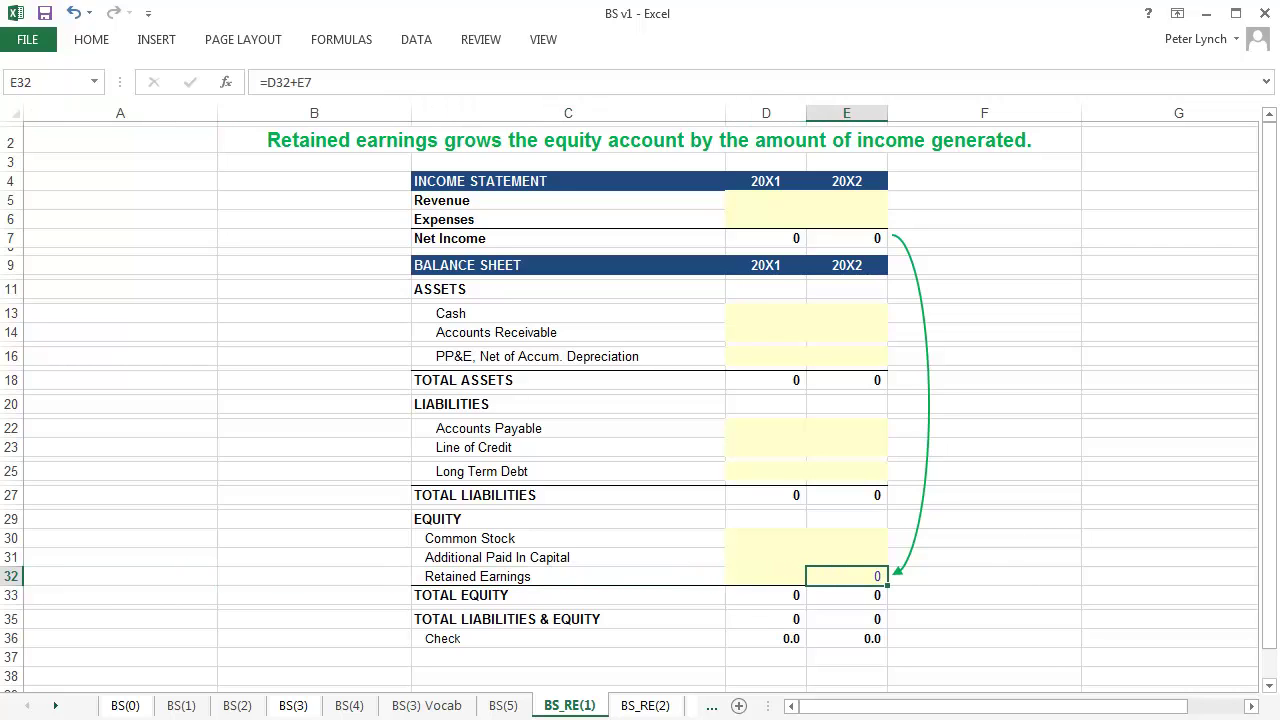
key("F2")
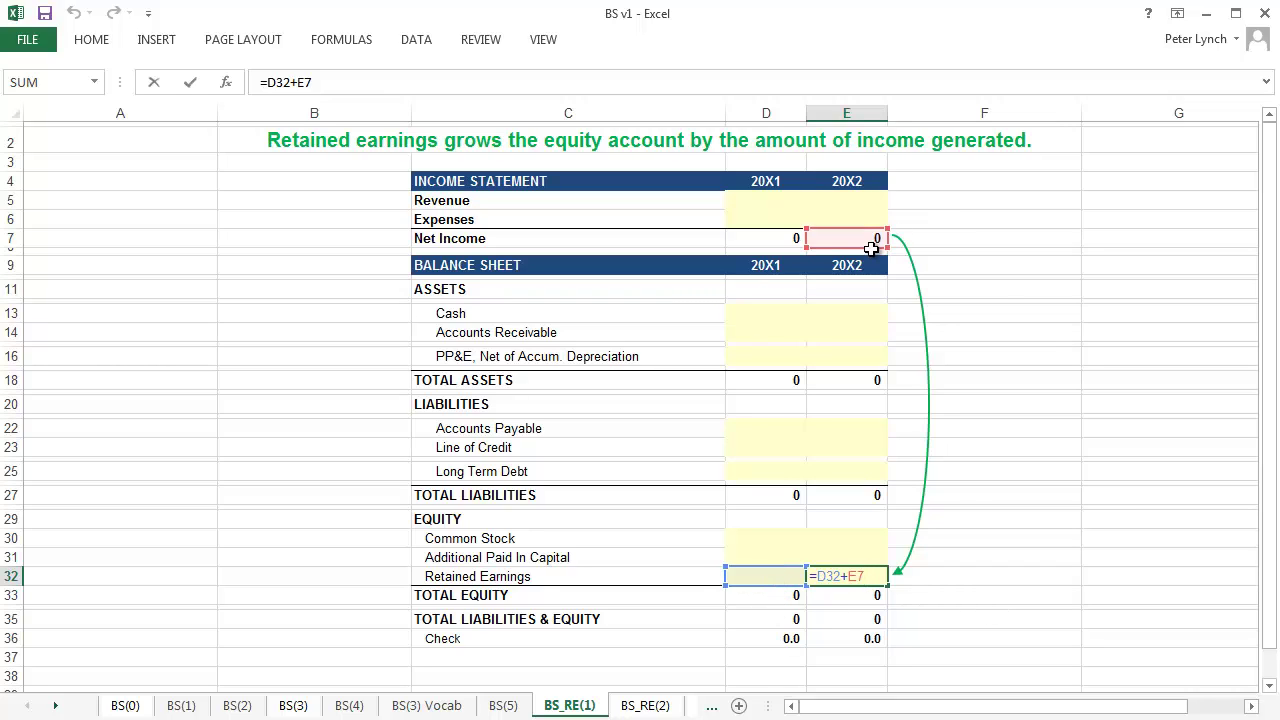
key("Return")
key("ctrl+Page_Down")
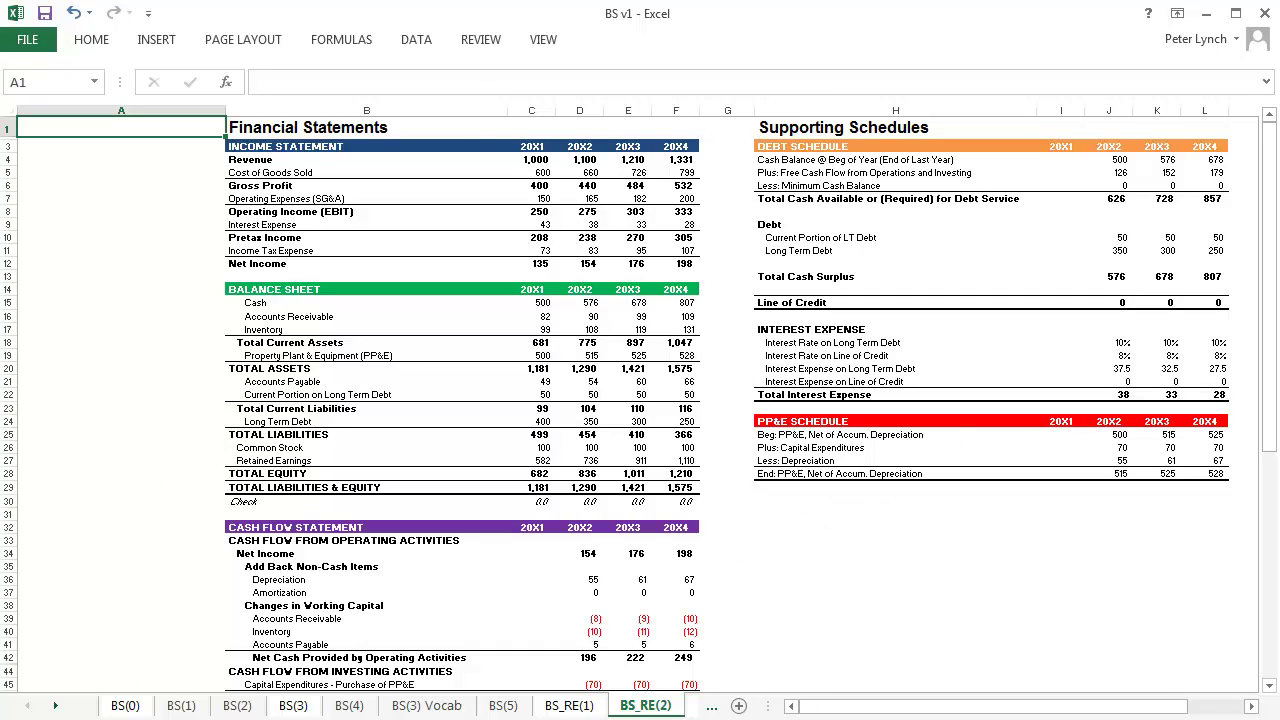
Inspect the 20X2–20X4 Retained Earnings formulas, such as =C27+D12, adding each year's Net Income
key("Down")
key("Right")
key("ctrl+Down")
key("ctrl+Down")
key("ctrl+Down")
key("ctrl+Down")
key("ctrl+Down")
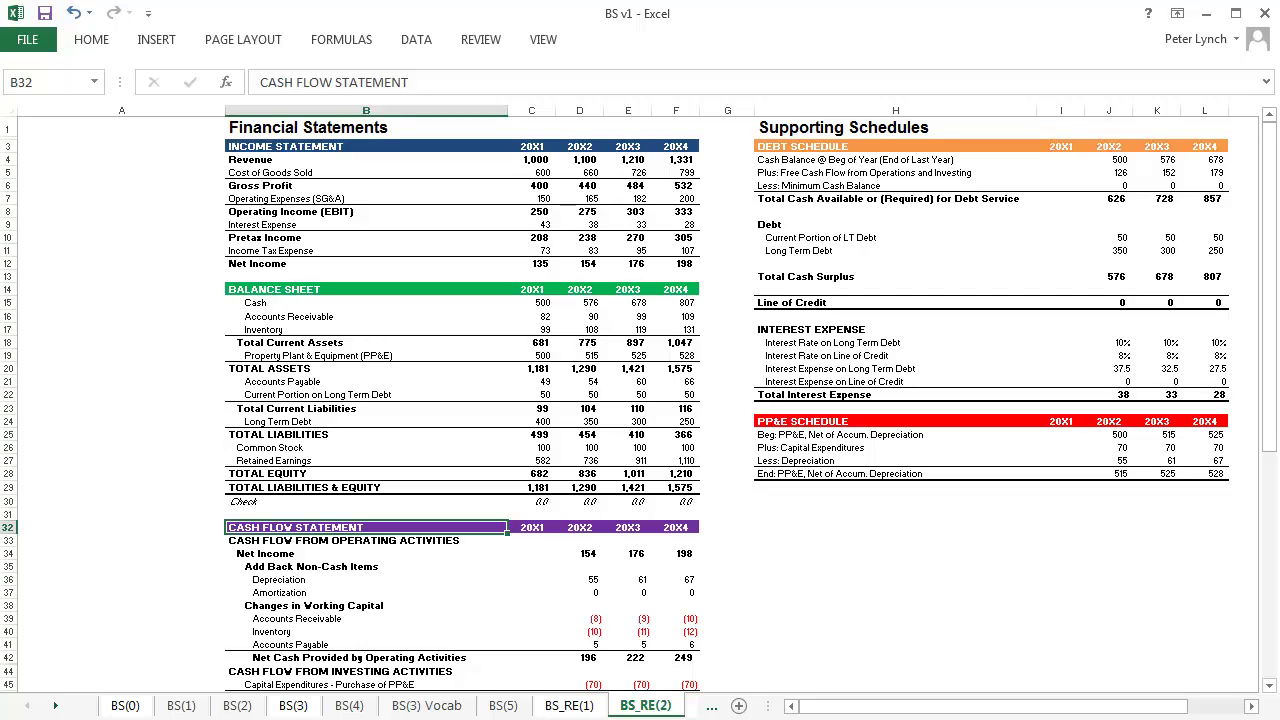
key("Up")
key("Up")
key("Up")
key("Up")
key("Up")
key("Right")
key("Right")
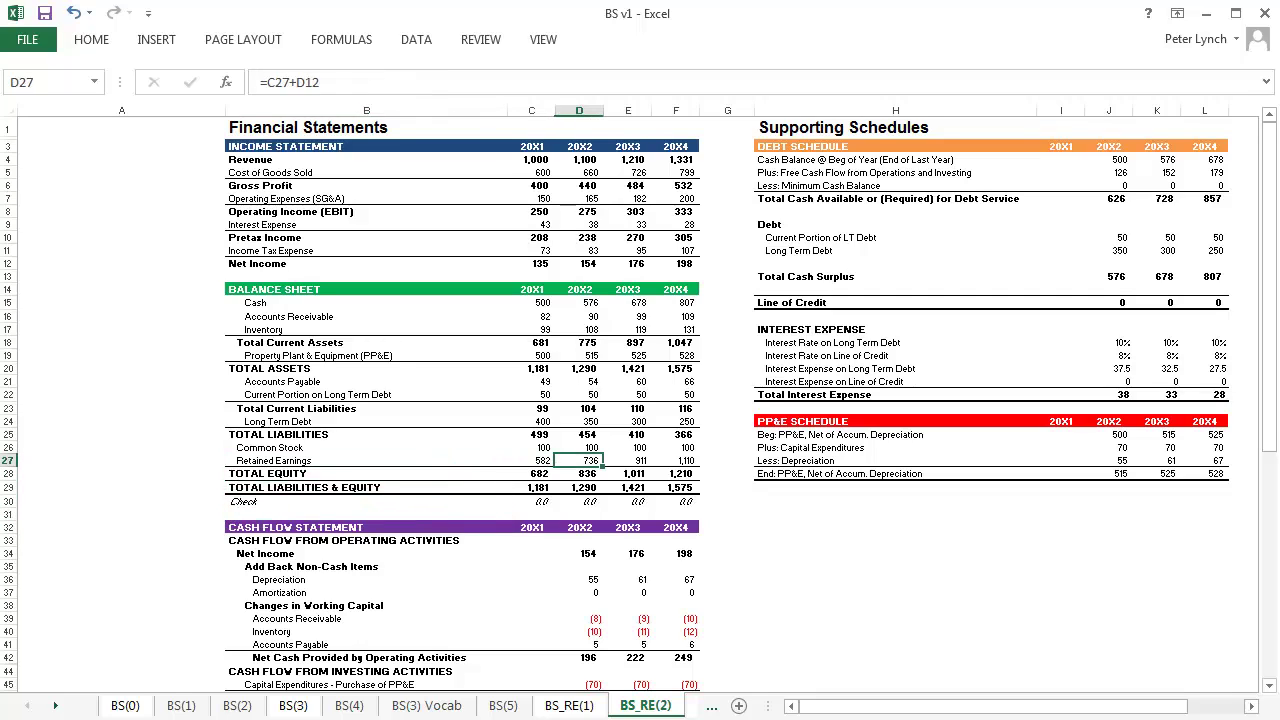
key("F2")
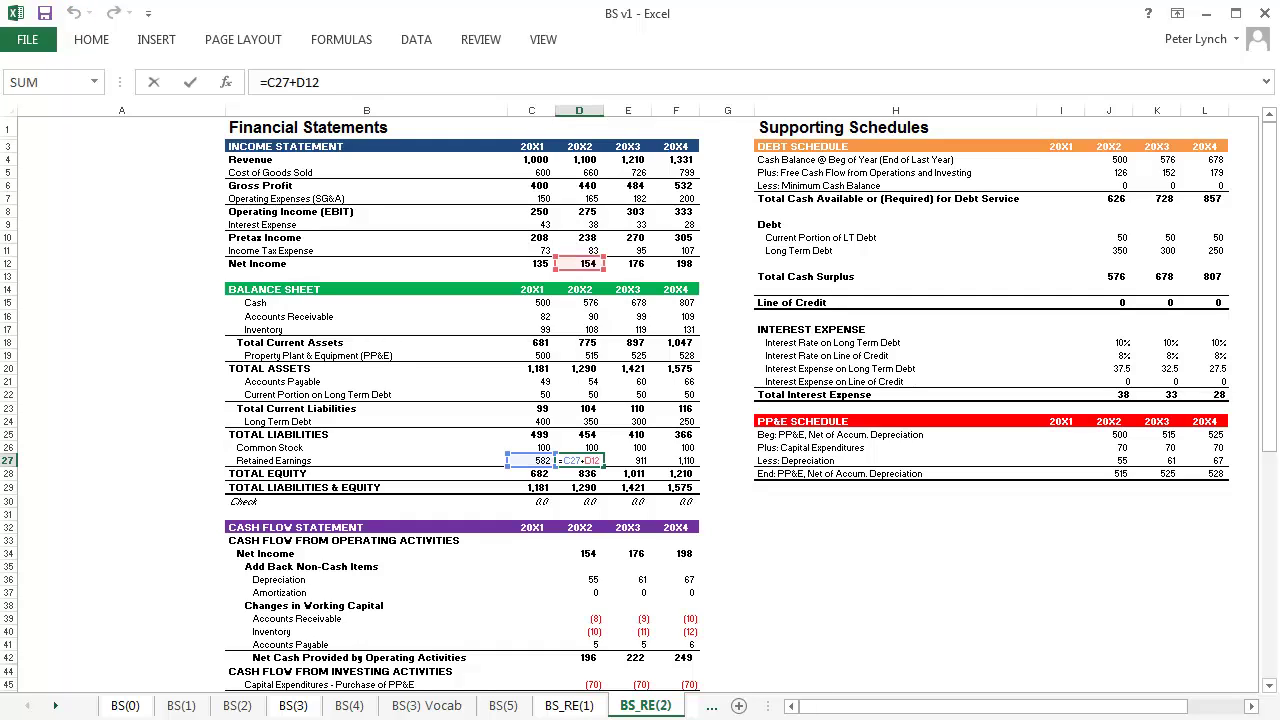
key("Tab")
key("F2")
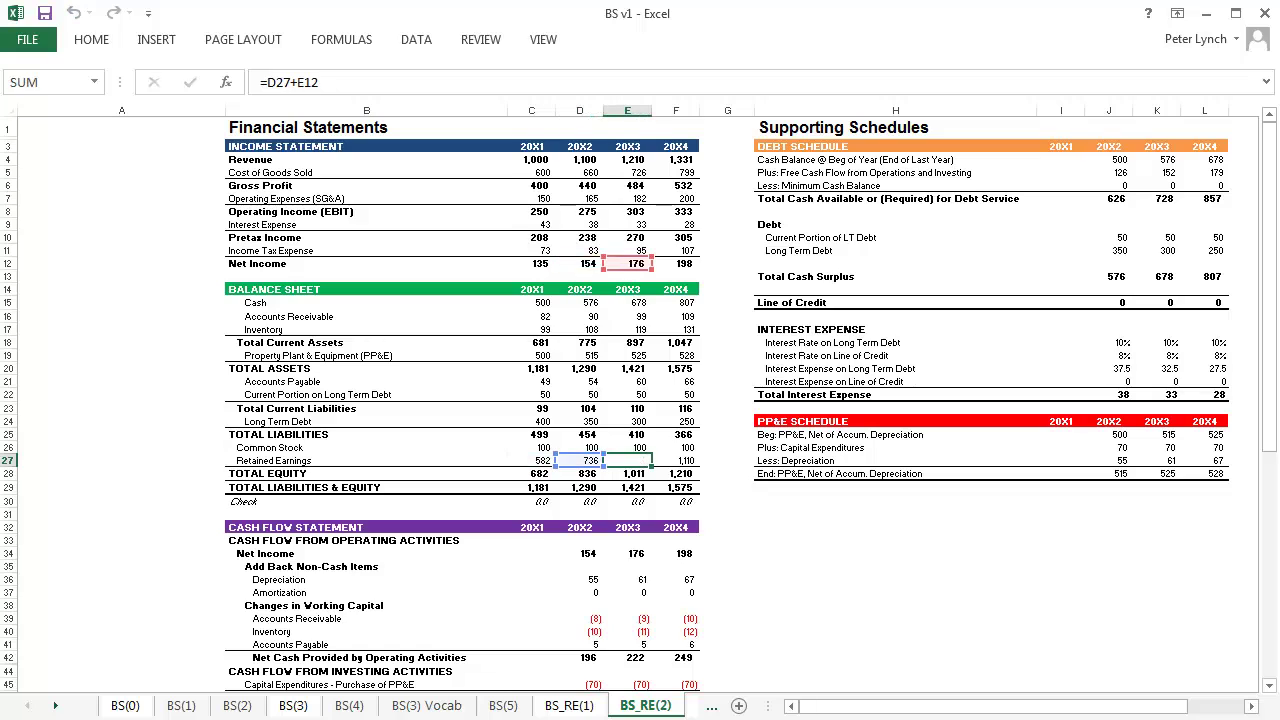
key("Tab")
key("F2")
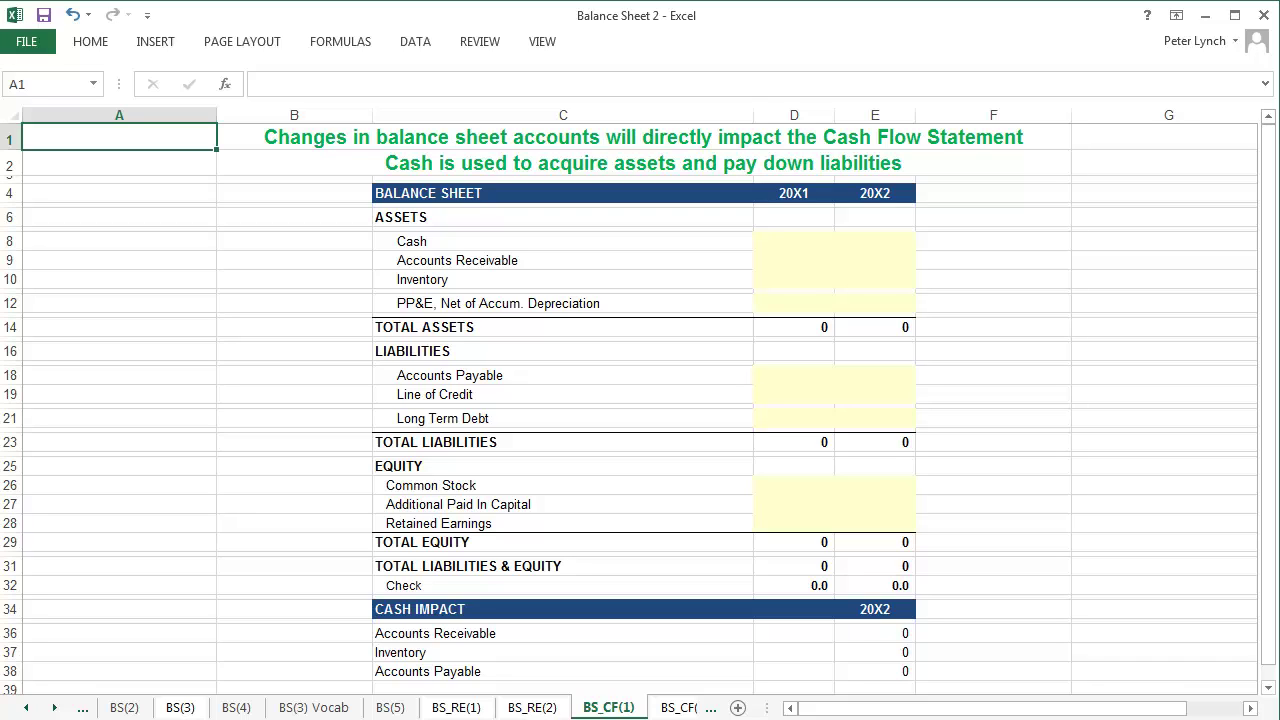
Highlight the cash impact labels, then enter Accounts Receivable of 500 (20X1) and 600 (20X2)
left_click(119, 162)
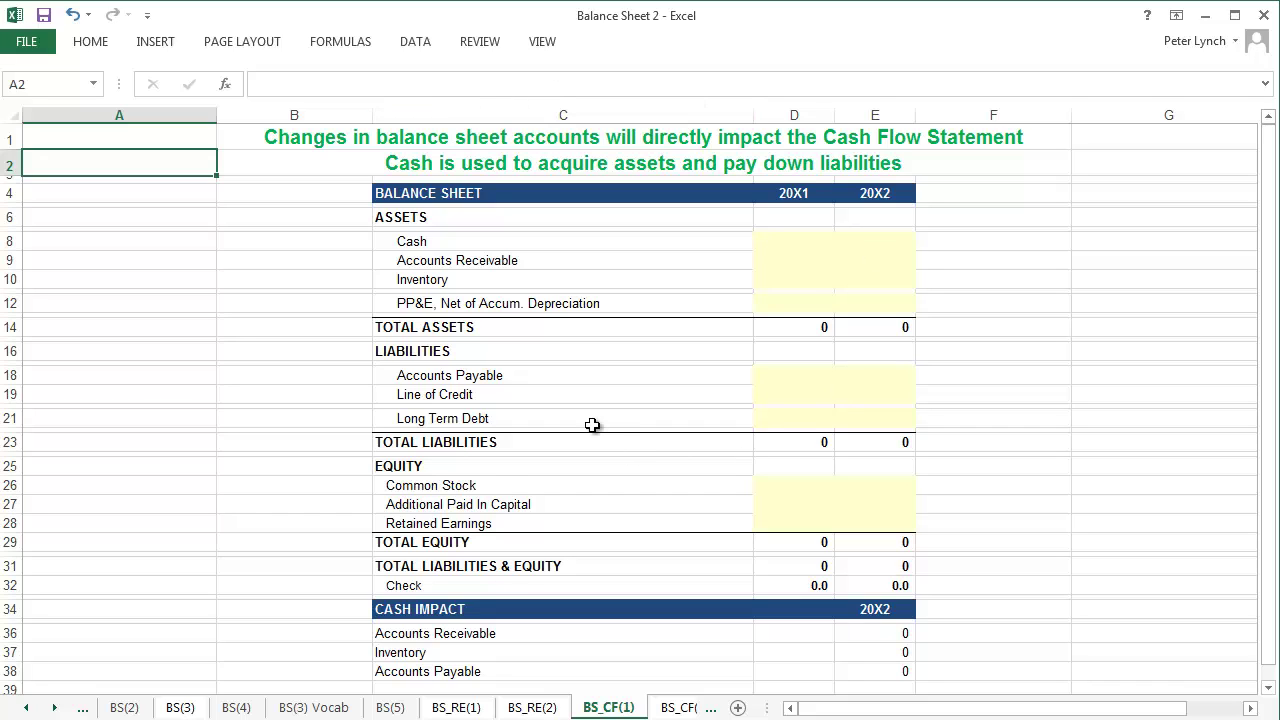
left_click_drag(512, 636, 515, 673)
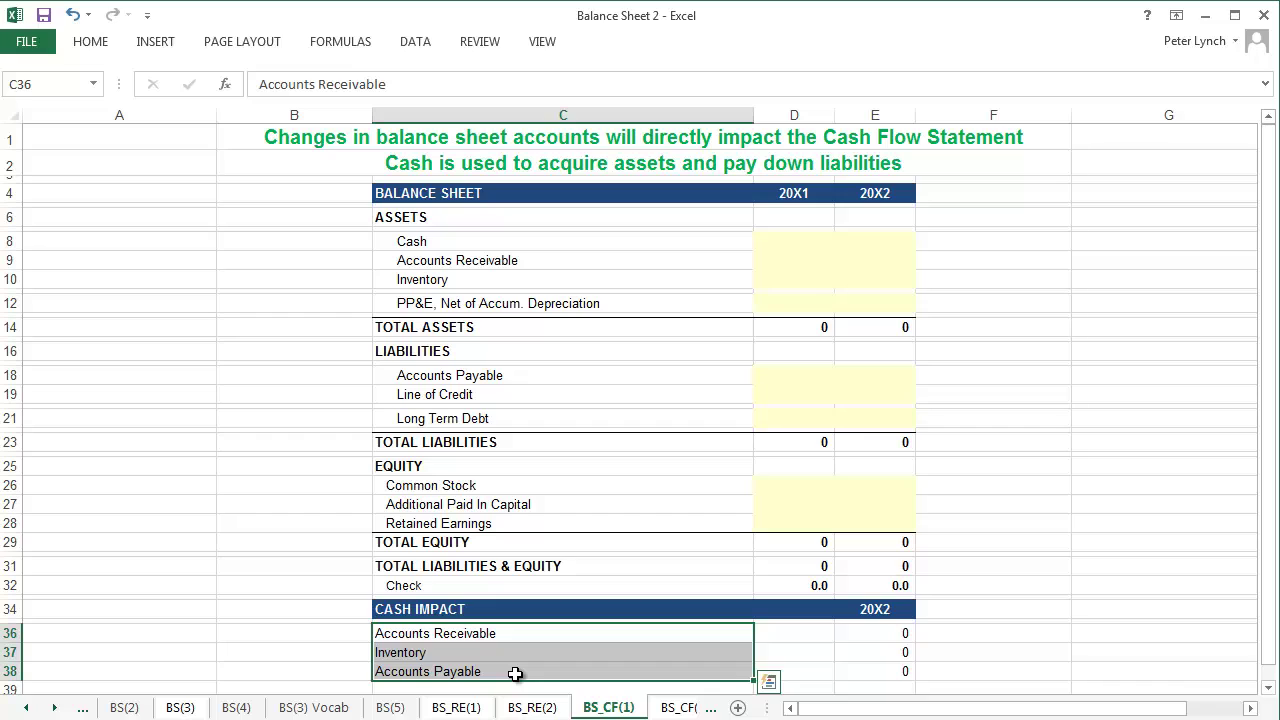
left_click(792, 261)
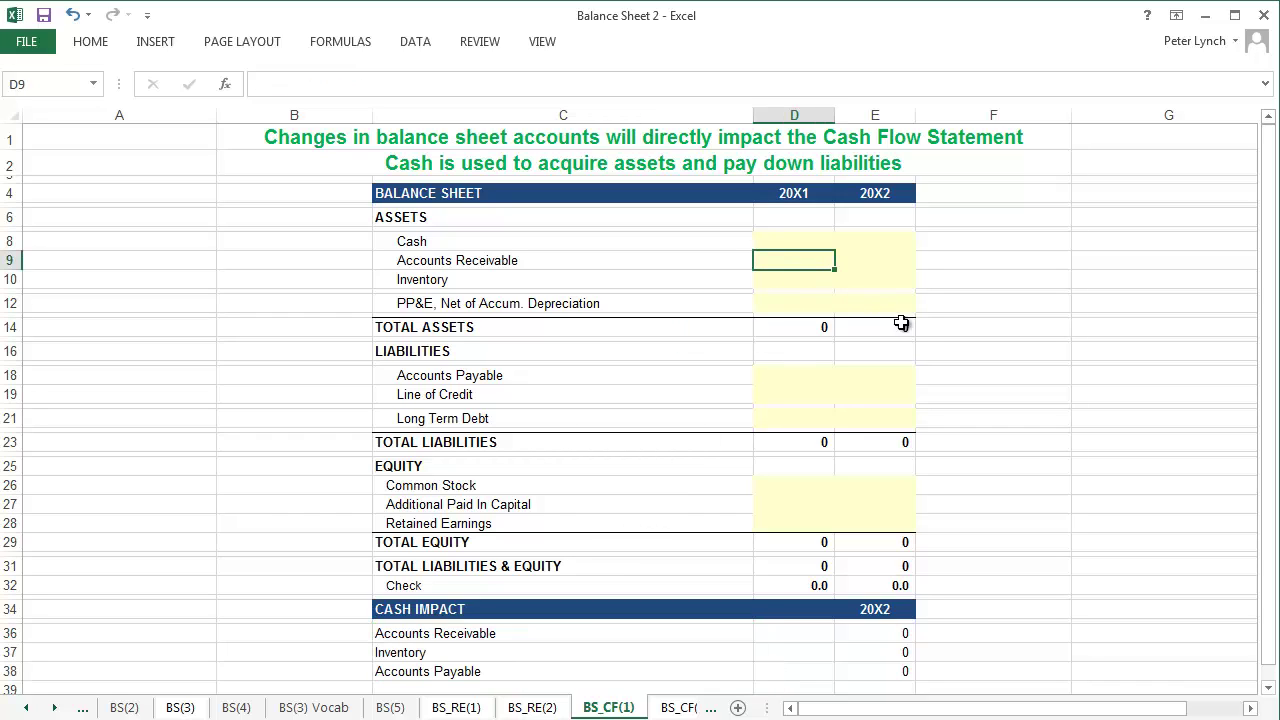
type("500")
key("Tab")
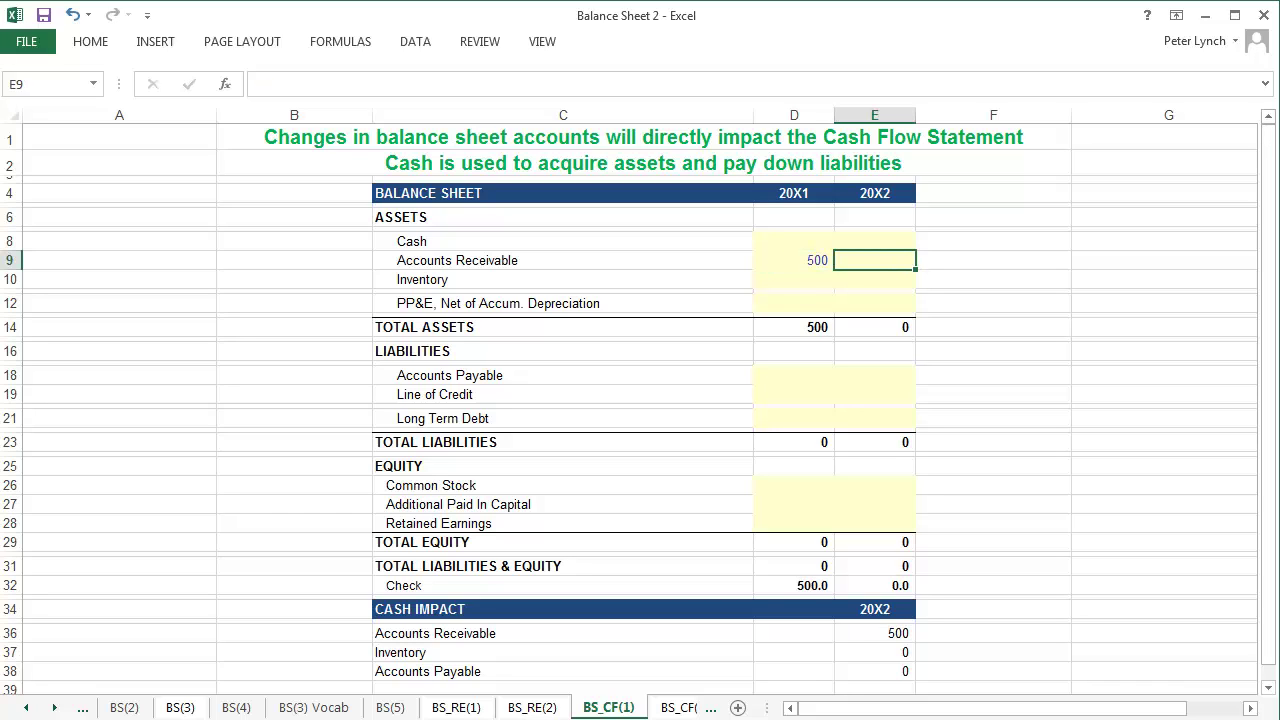
type("600")
key("Return")
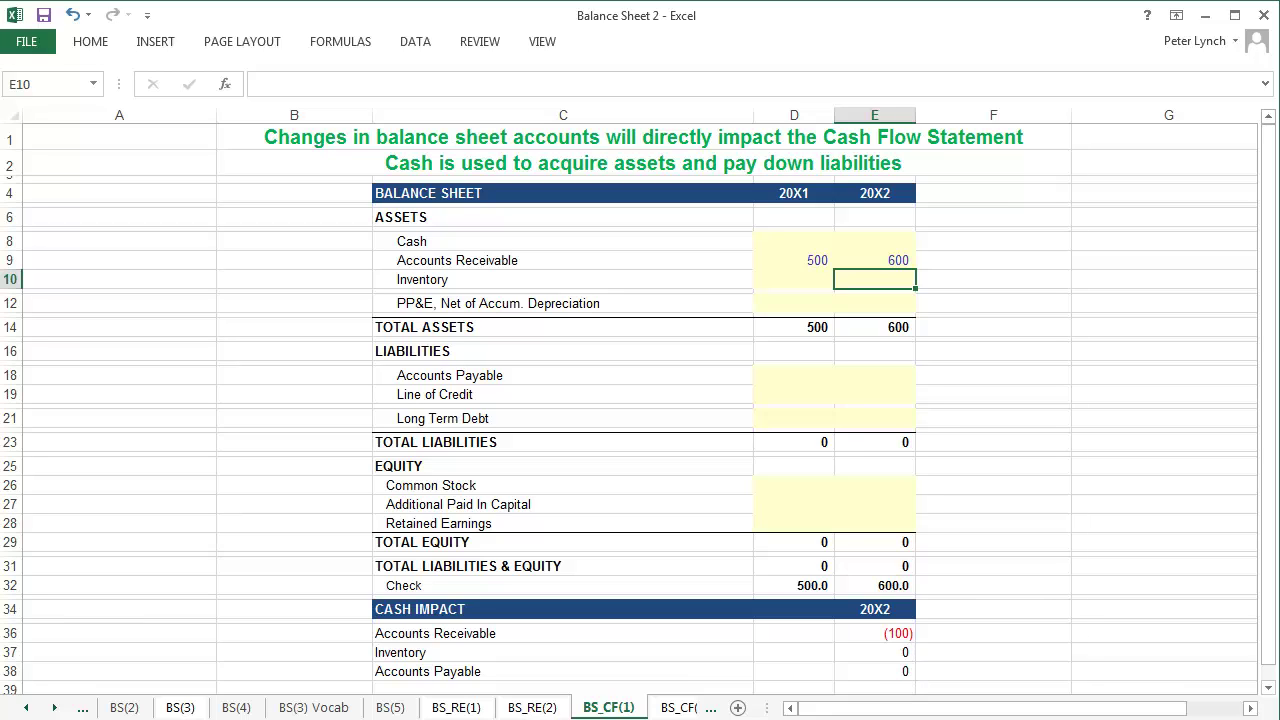
Enter Inventory of 500 for 20X1 and 600 for 20X2
left_click(794, 279)
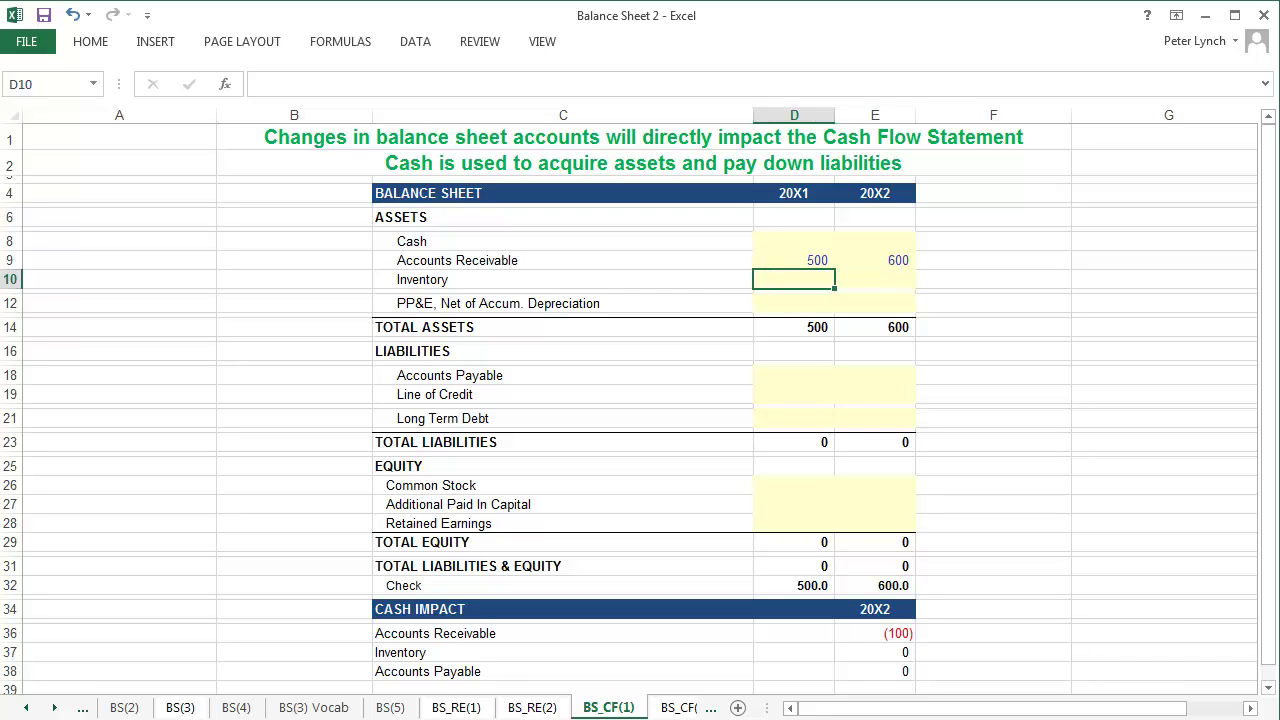
type("500")
key("Tab")
type("600")
key("Tab")
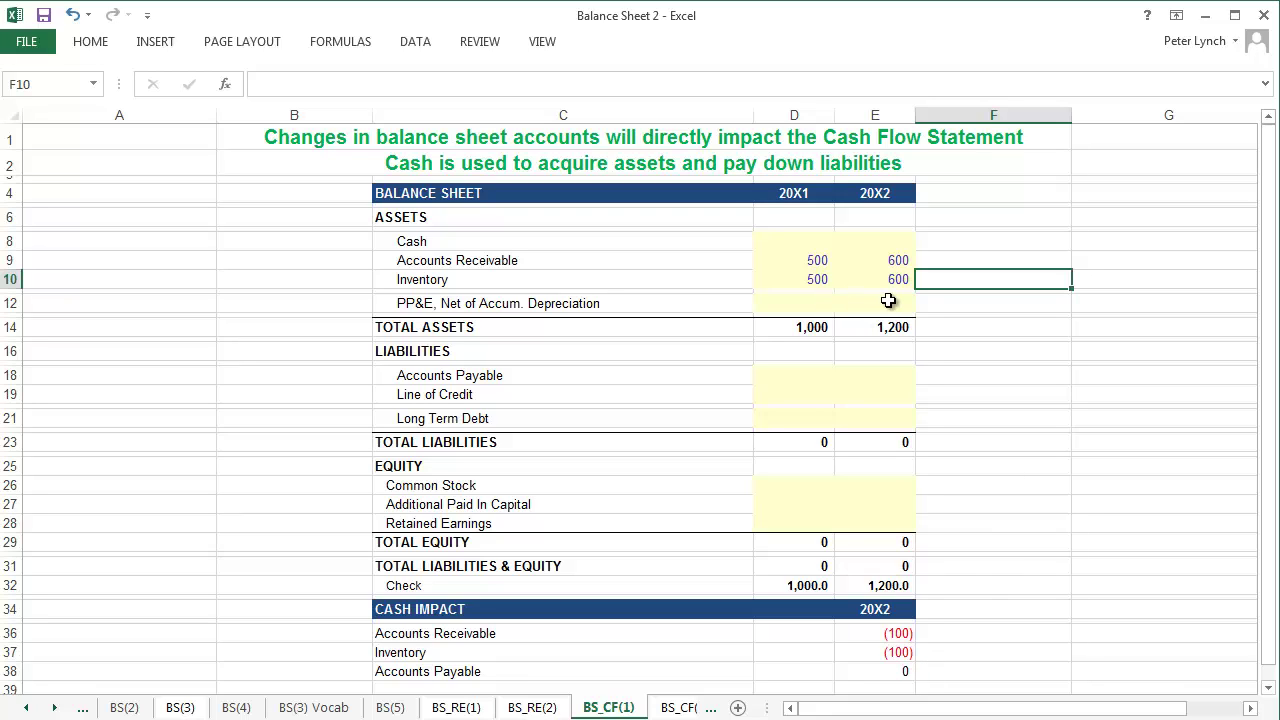
Enter Accounts Payable of 500 and 600, recheck the 20X2 value, then go to BS_CF(2)
left_click(793, 376)
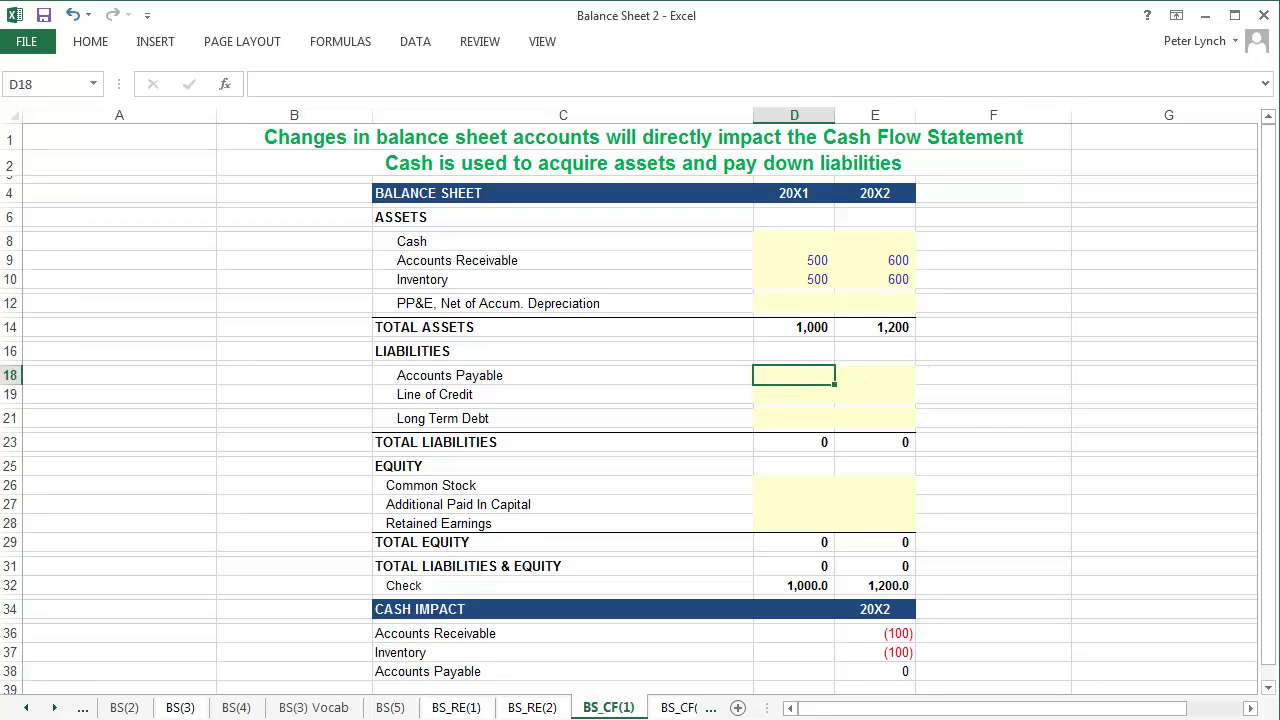
type("500")
key("Tab")
type("600")
key("Return")
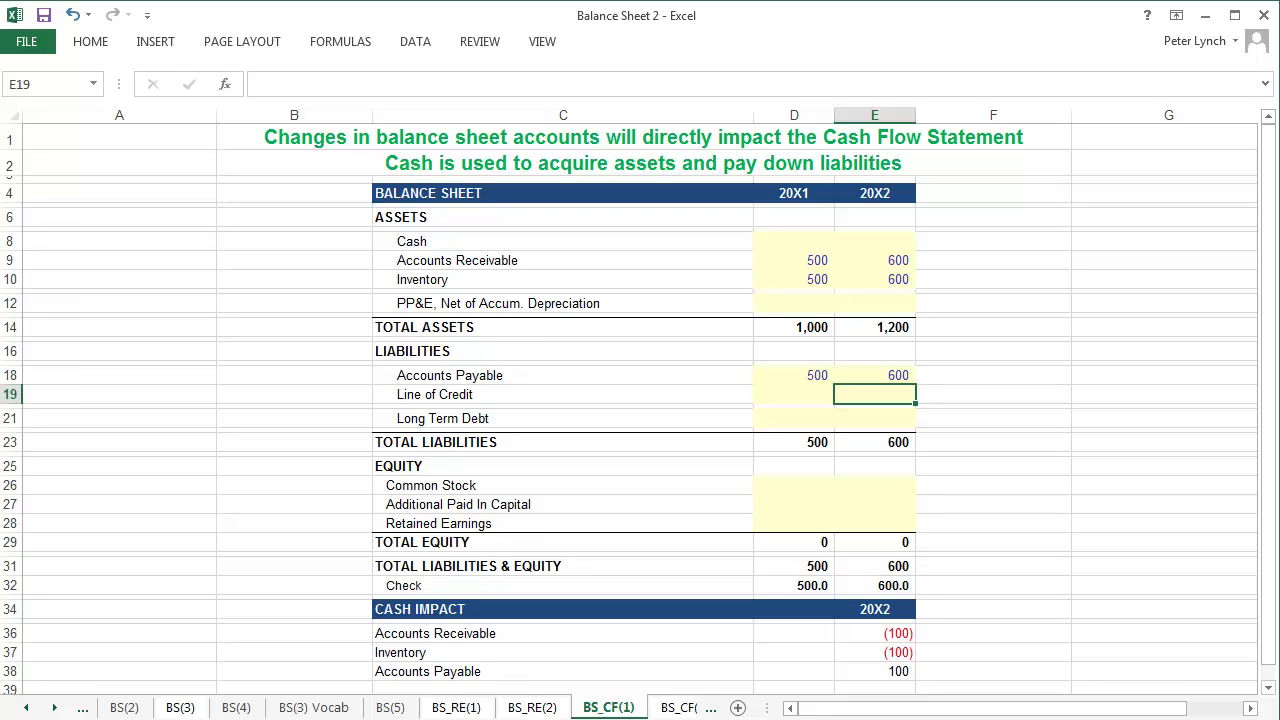
left_click(874, 375)
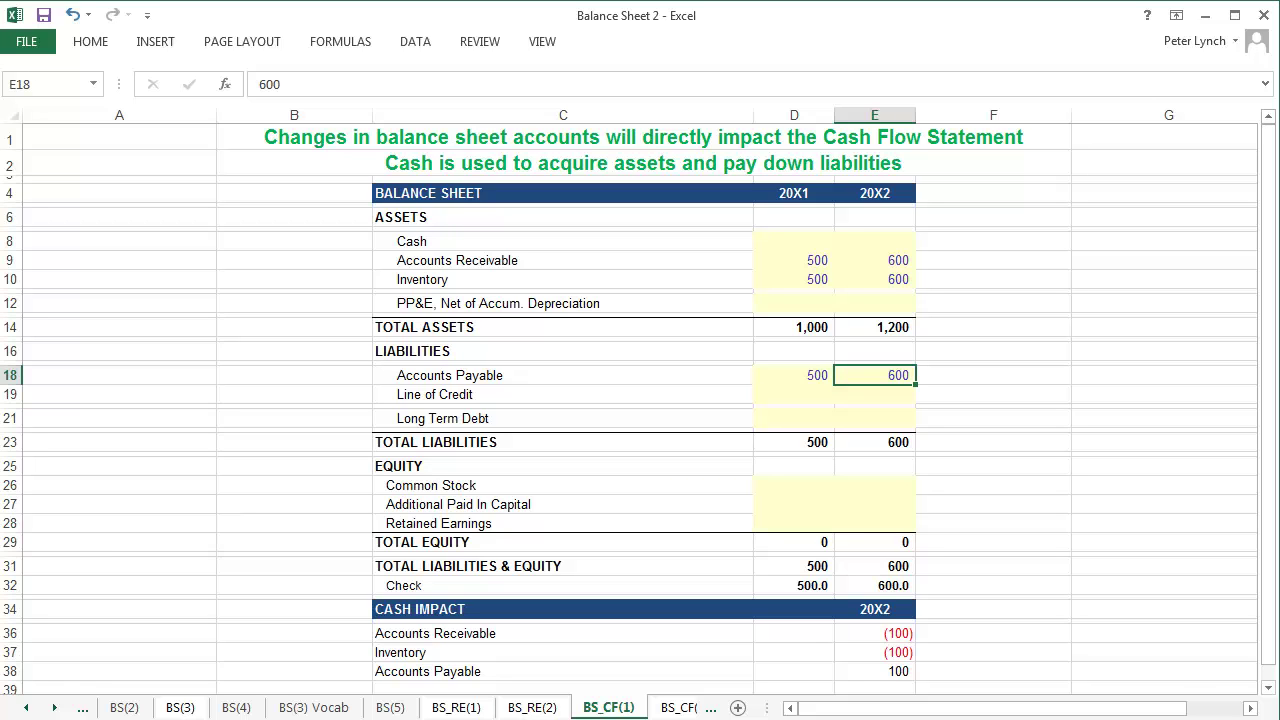
key("ctrl+Page_Down")
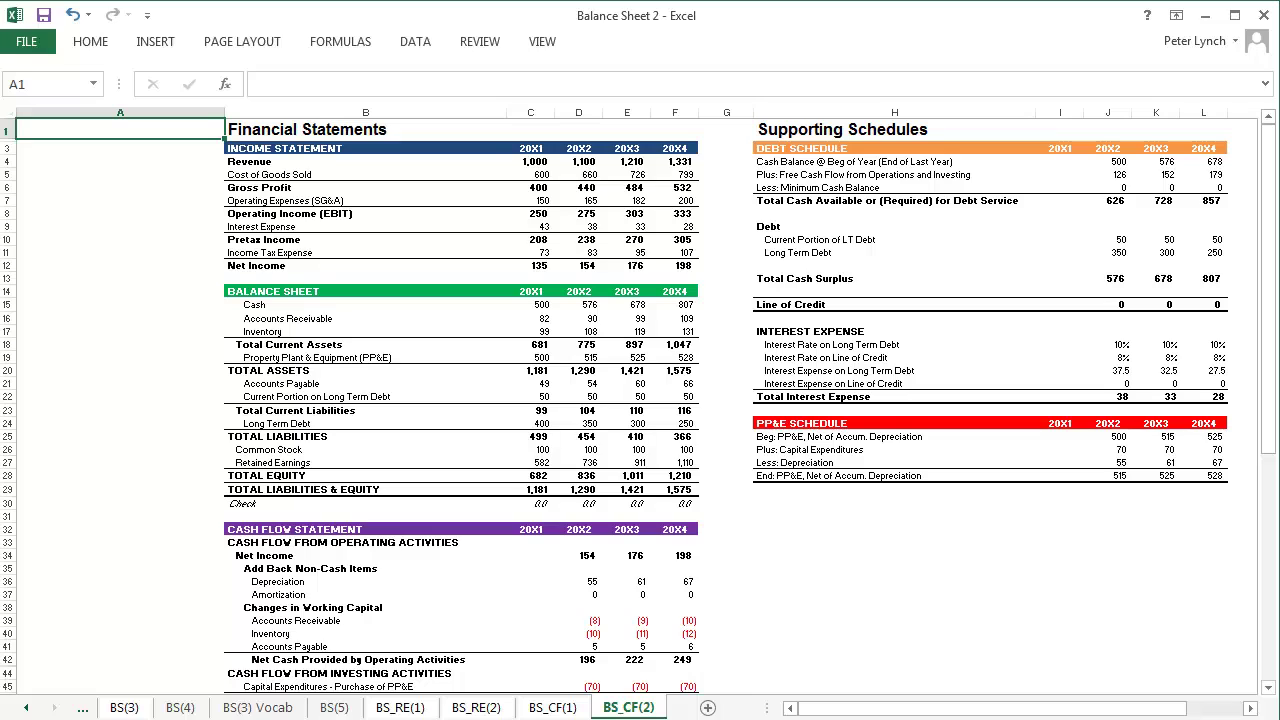
In BS v1, inspect the 20X2 receivables, inventory and payables change formulas in the cash flow statement
key("ctrl+Tab")
key("Down")
key("Down")
key("Down")
key("Down")
key("Down")
key("Down")
key("Down")
key("Down")
key("Down")
key("Down")
key("Down")
key("Down")
key("Down")
key("Down")
key("Down")
key("Down")
key("Down")
key("Down")
key("Down")
key("Down")
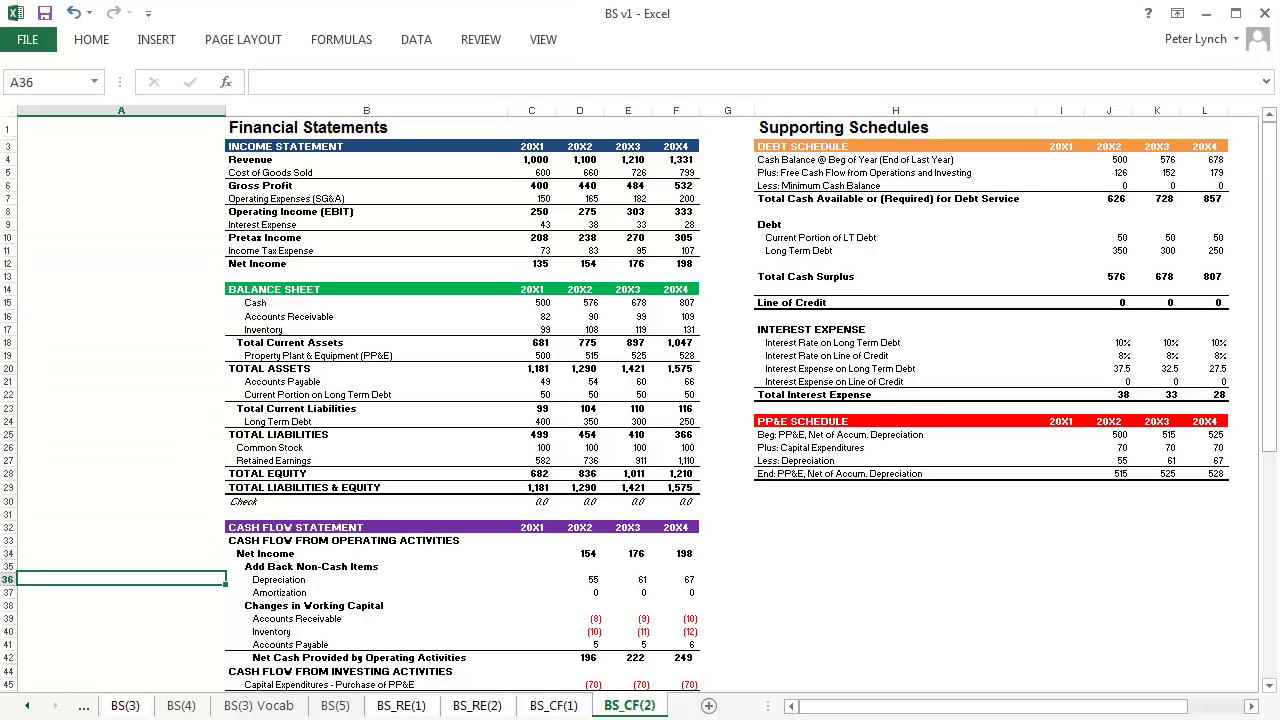
key("Down")
key("Down")
key("Down")
key("Right")
key("Right")
key("Right")
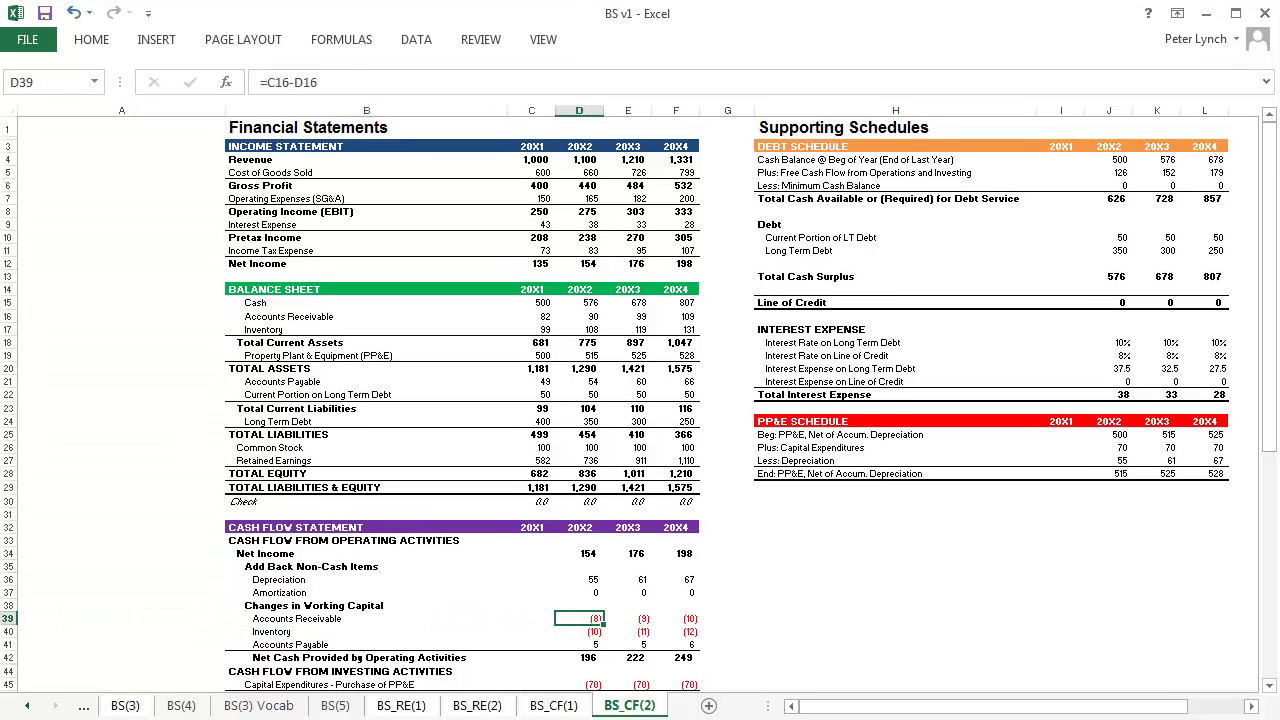
key("F2")
key("Escape")
key("F2")
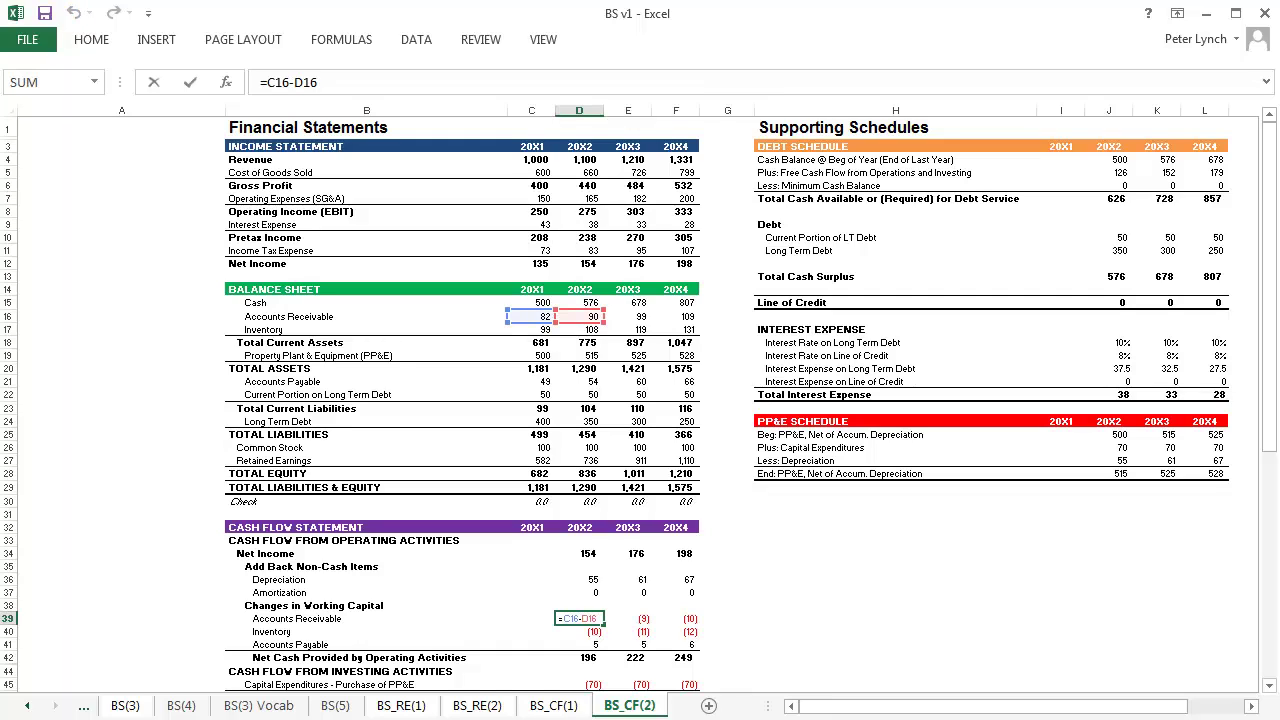
key("Return")
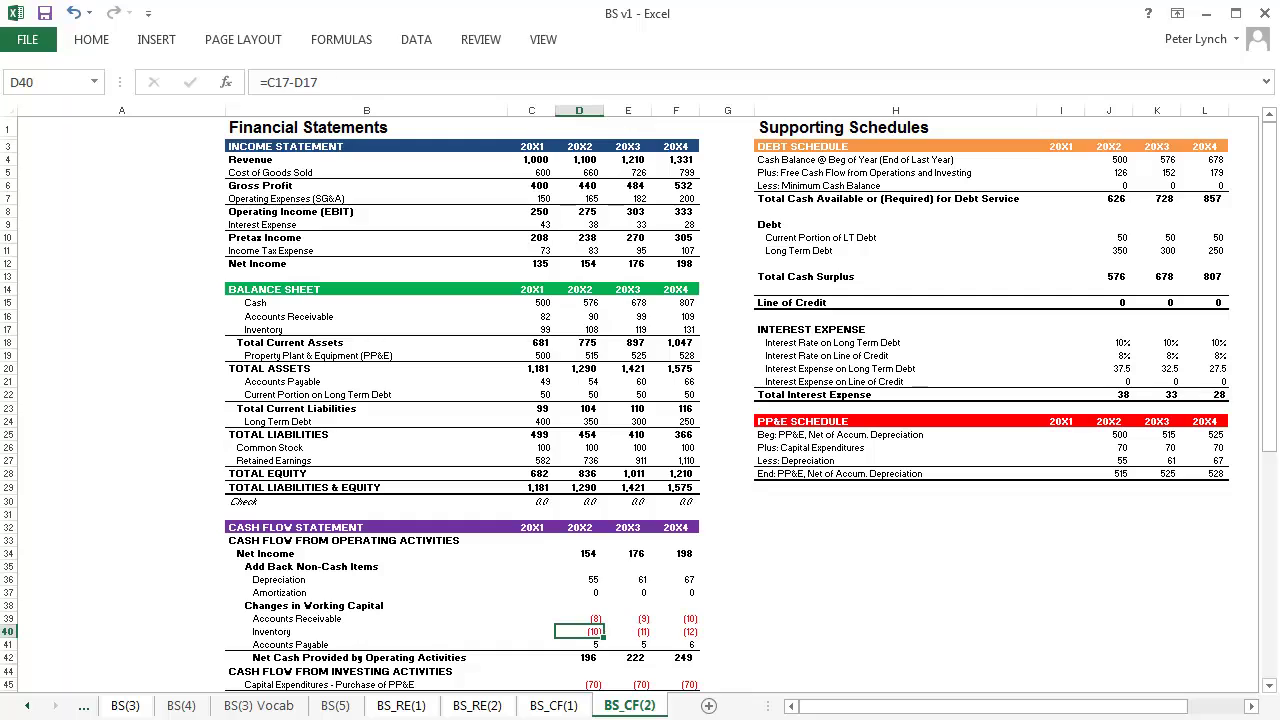
key("Down")
key("F2")
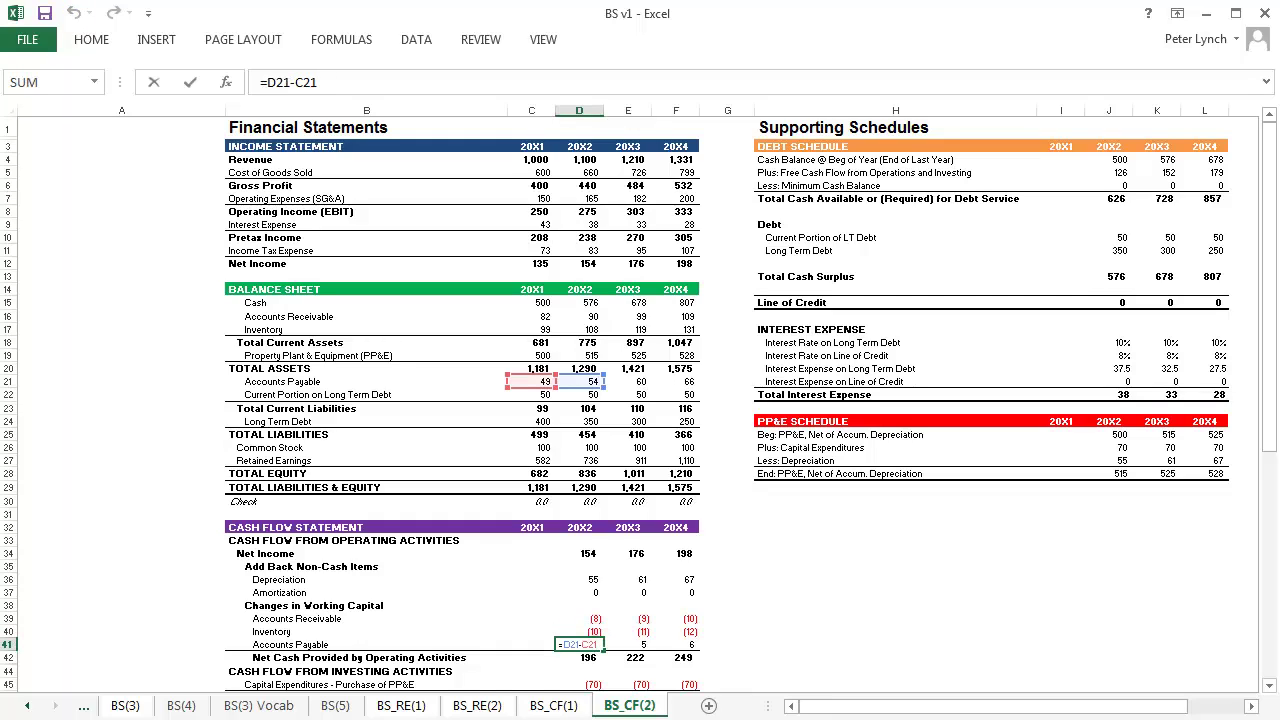
key("Escape")
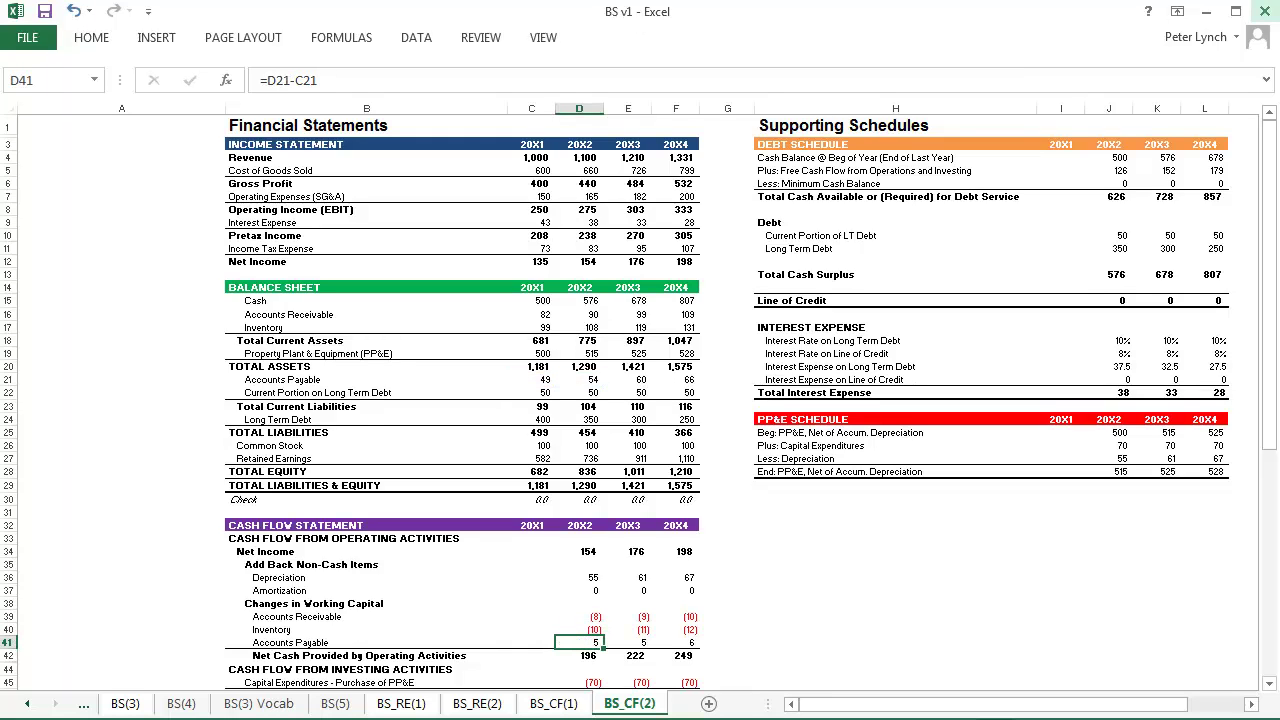